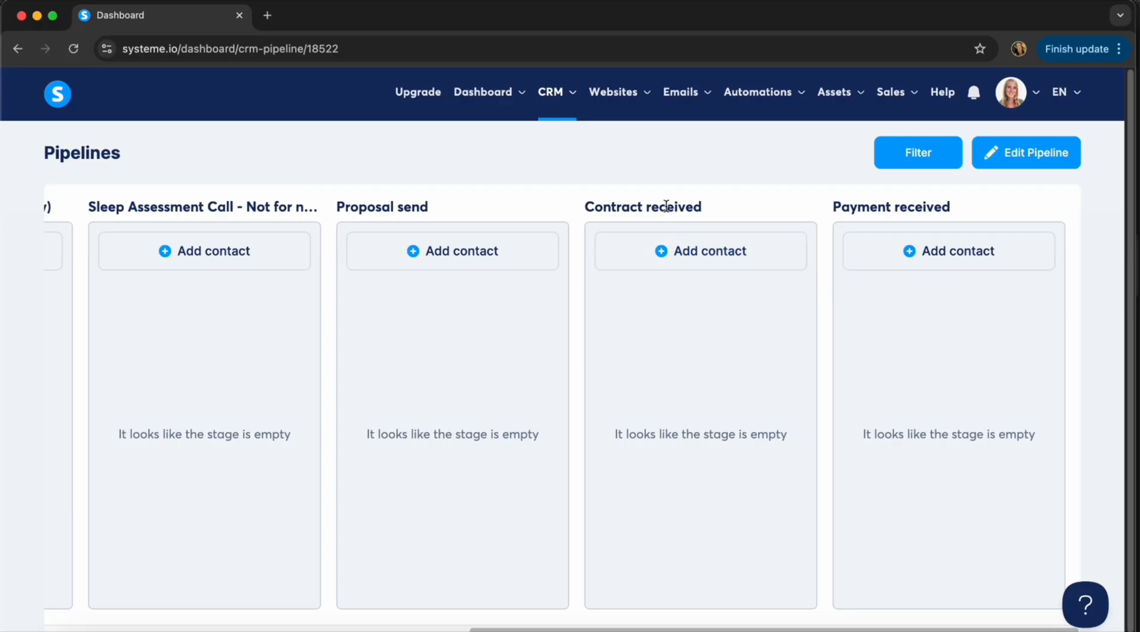
Review the pipeline's empty stages, from Sleep Assessment Call through Payment received.
mouse_move(552, 97)
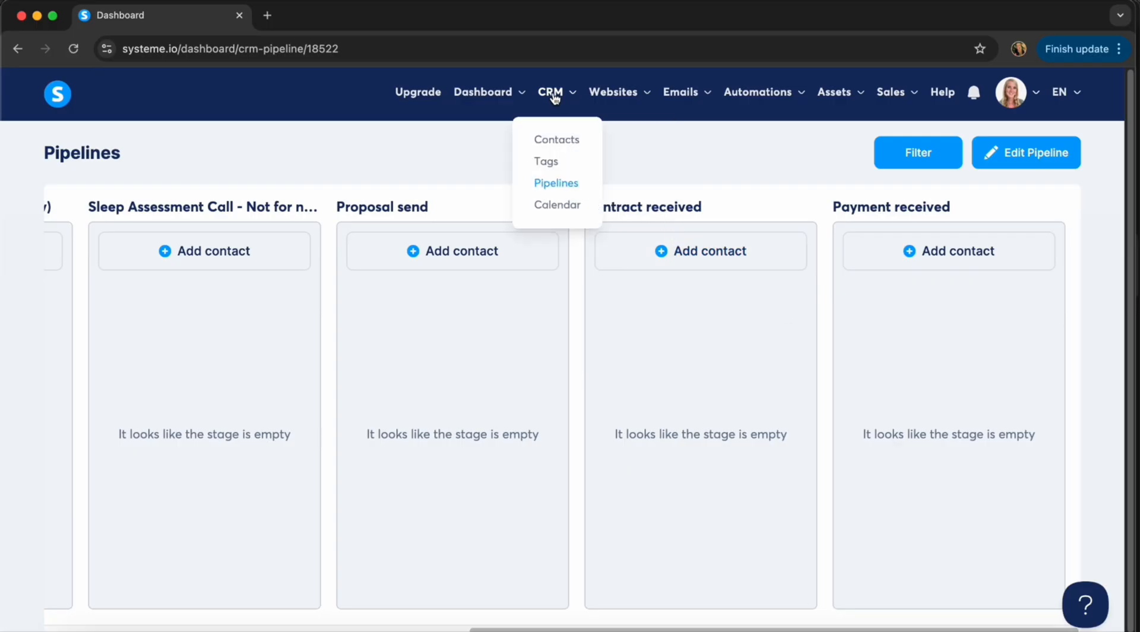
Create a contact tag named 'Sent payment link' in the CRM Tags list.
click(546, 162)
click(1052, 156)
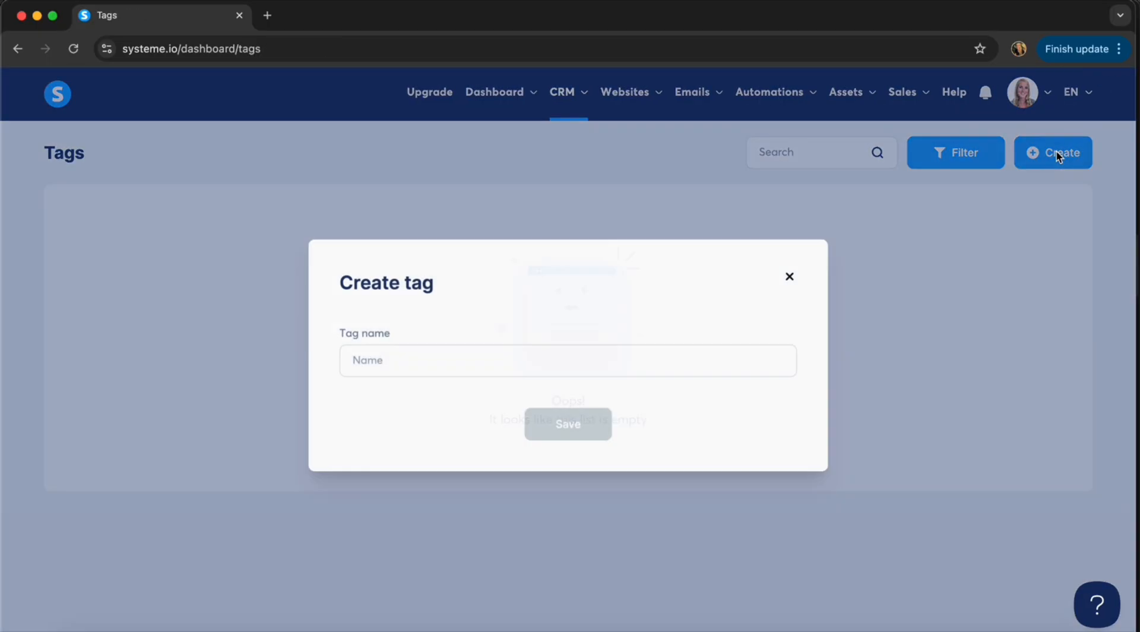
click(445, 359)
text(Sent p)
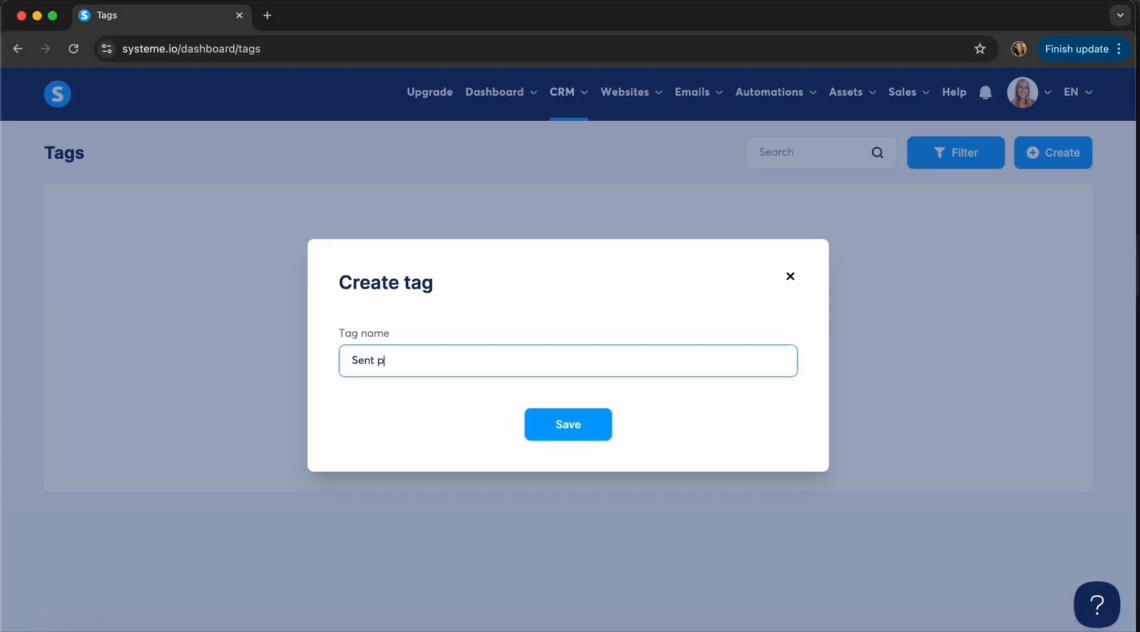
text(ayment link)
click(551, 422)
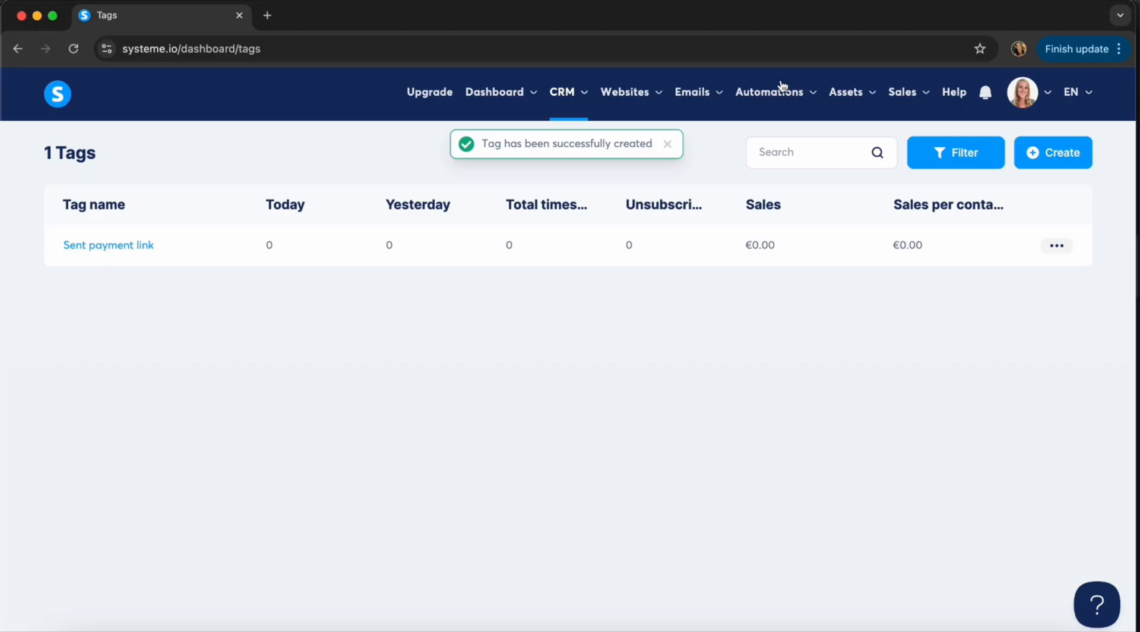
Create a new automation rule triggered when the Sent Payment link tag is added.
mouse_move(778, 89)
click(763, 143)
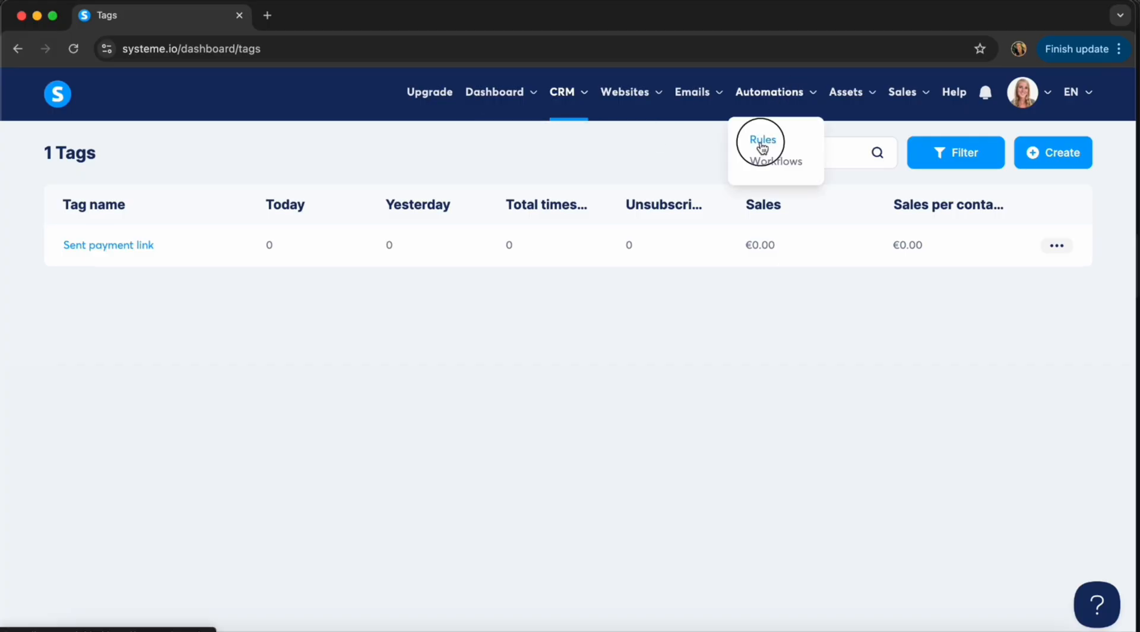
click(1044, 156)
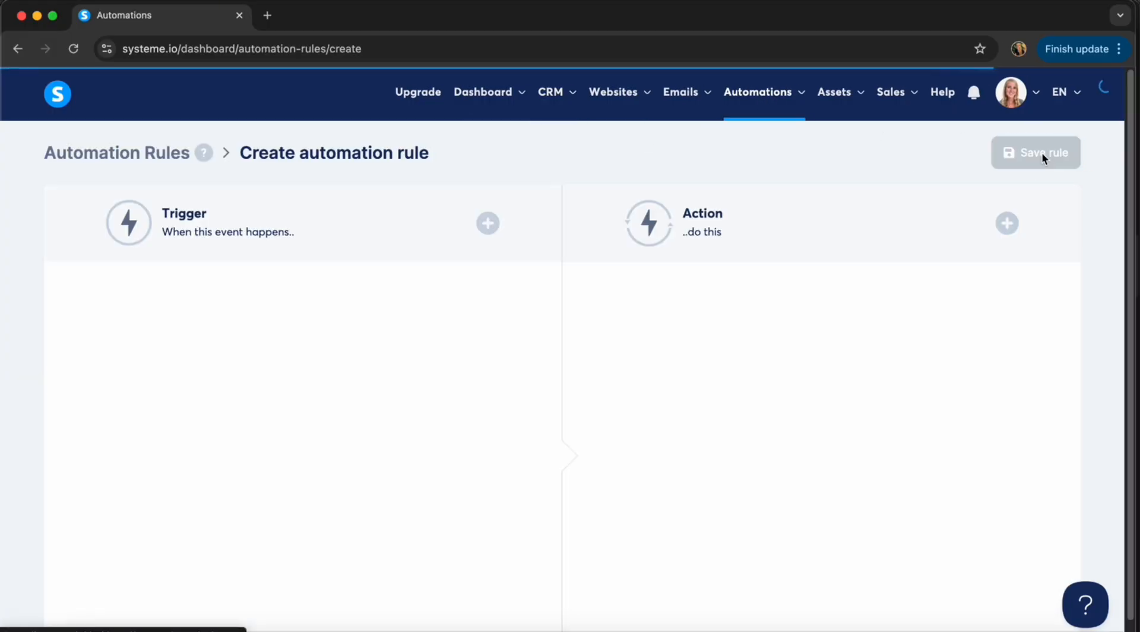
click(491, 233)
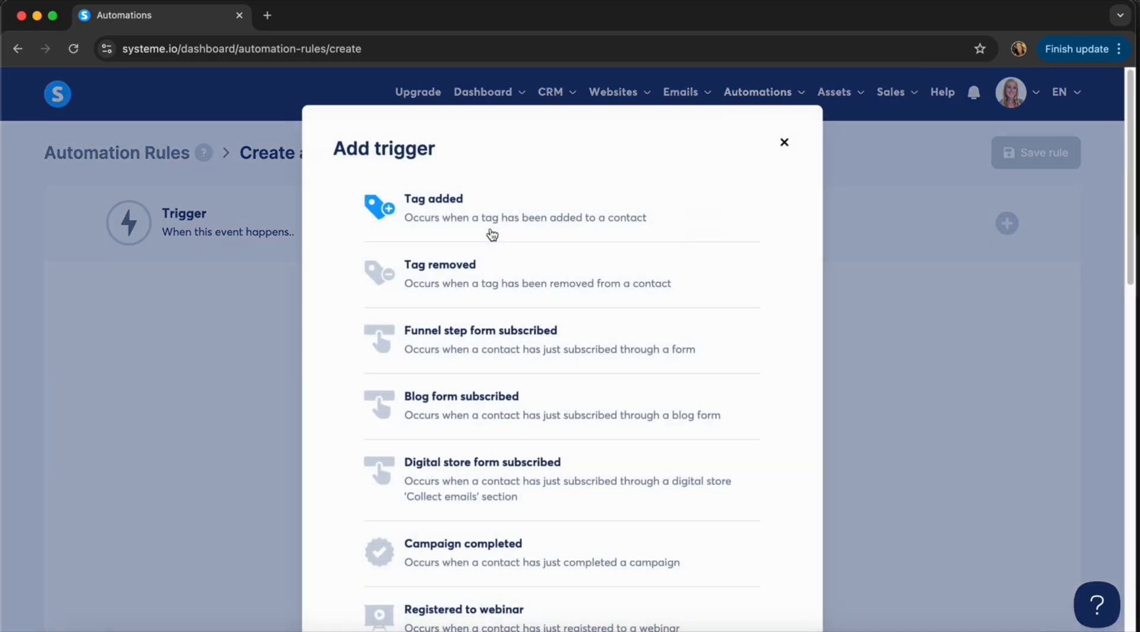
click(434, 204)
click(214, 364)
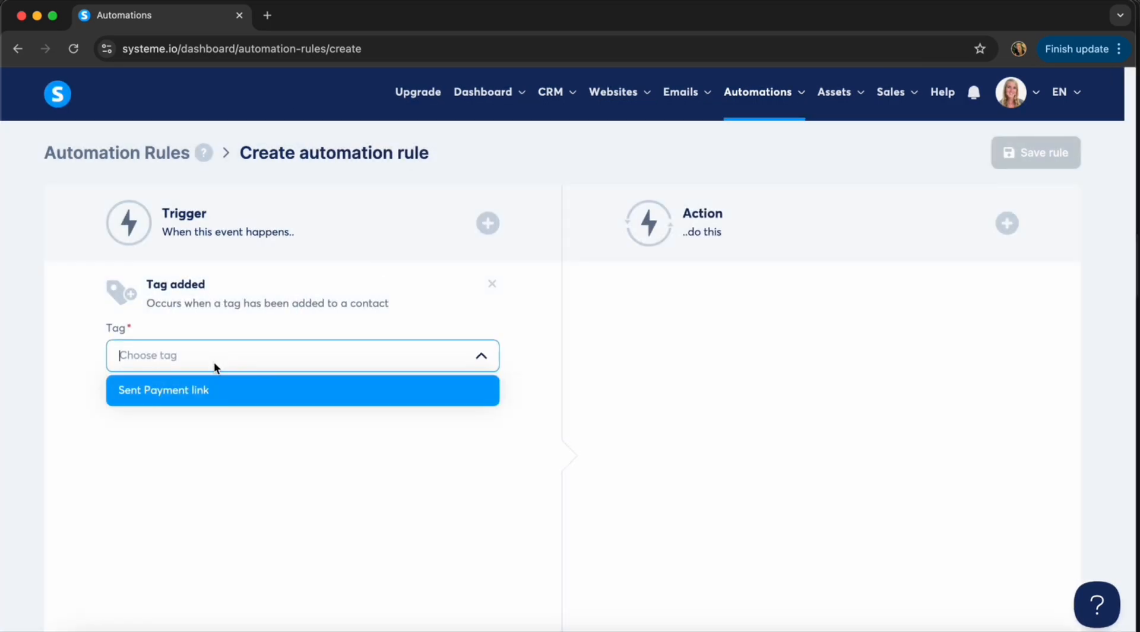
click(174, 394)
Add a Send email action to the rule and start composing a new email.
click(1008, 224)
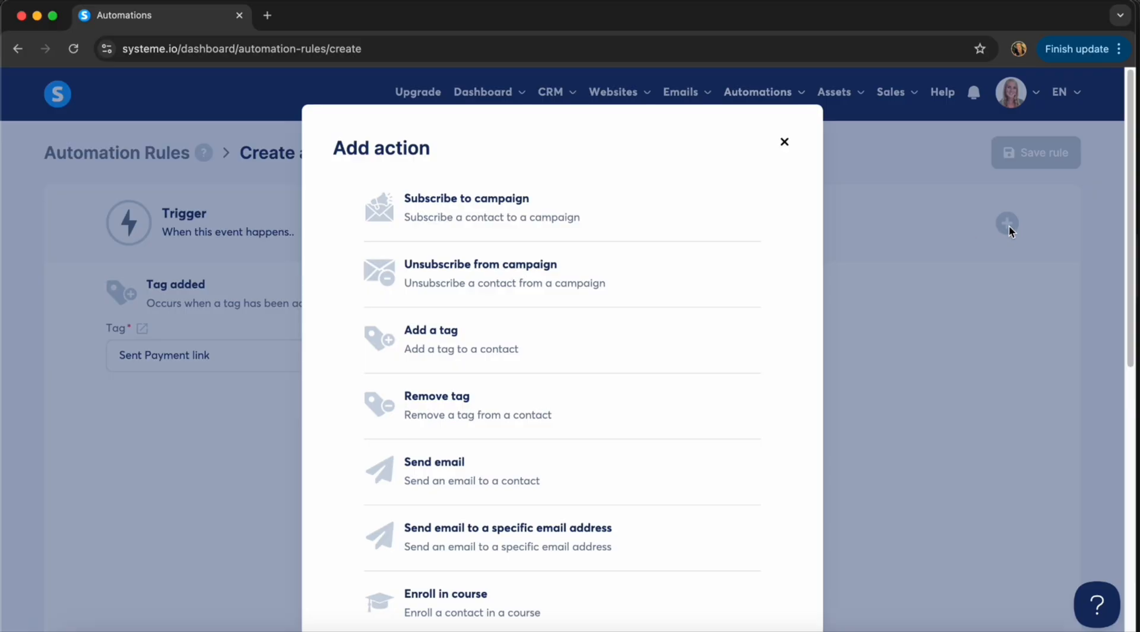
click(381, 469)
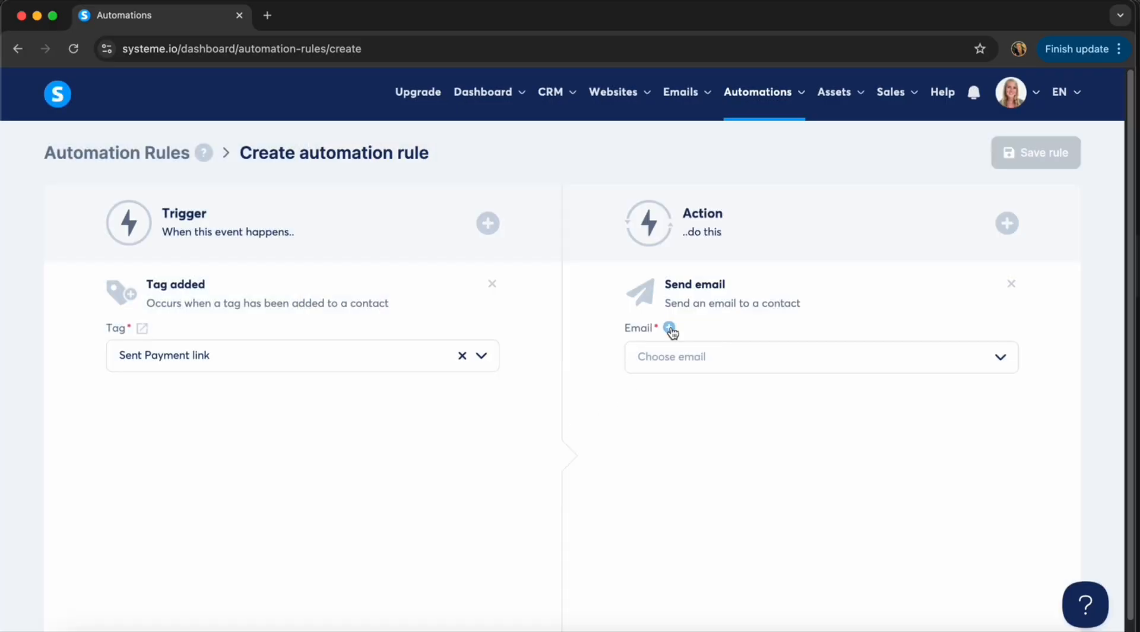
click(698, 356)
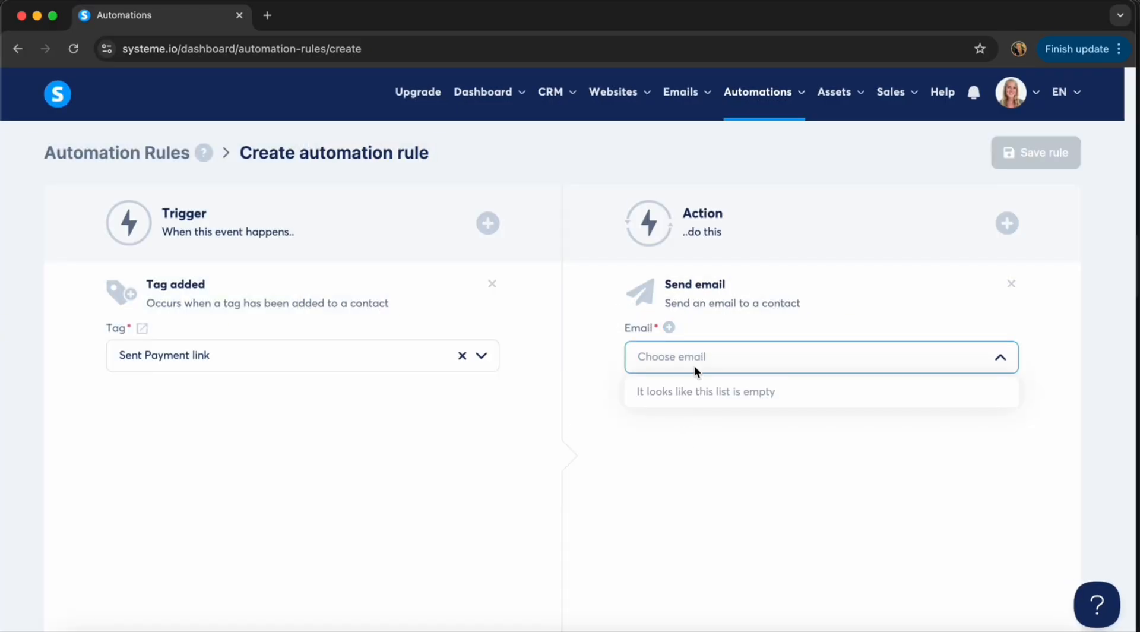
click(669, 327)
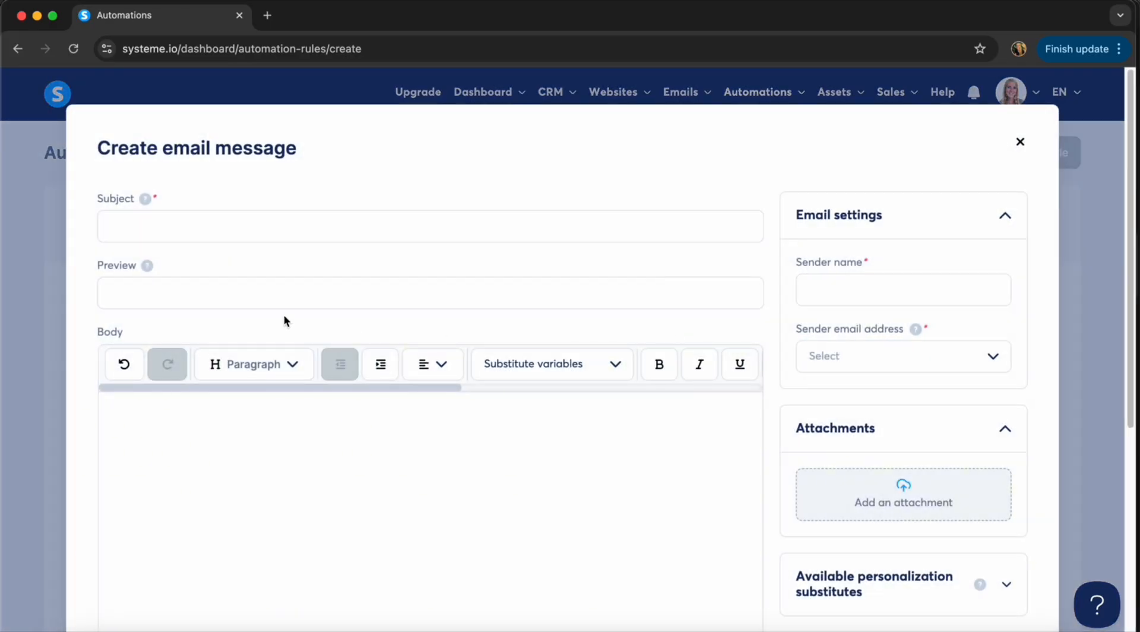
Enter the subject 'Thank you, here's the next step!' and the greeting 'Hi {first_name},'.
click(211, 225)
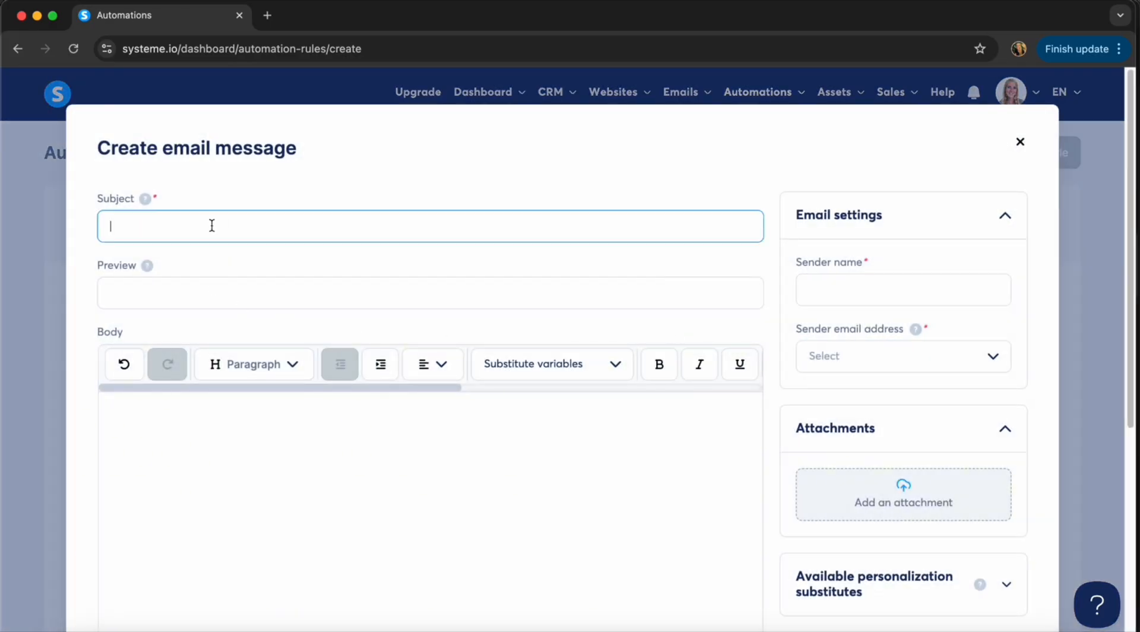
text(Thank you, here's the next step!)
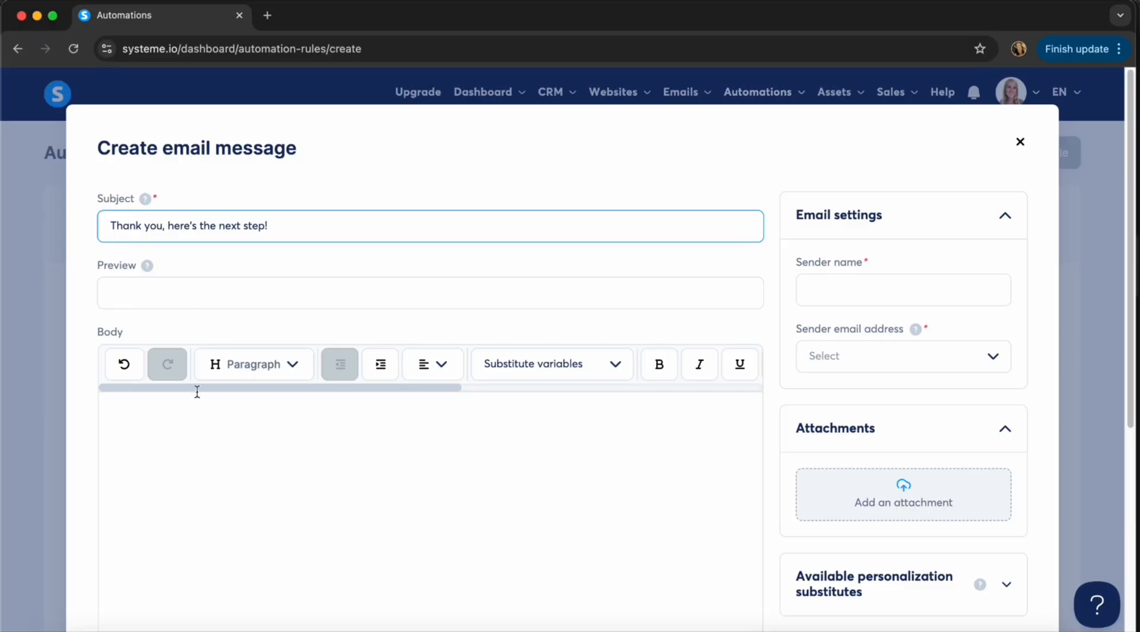
click(155, 417)
text(Hi)
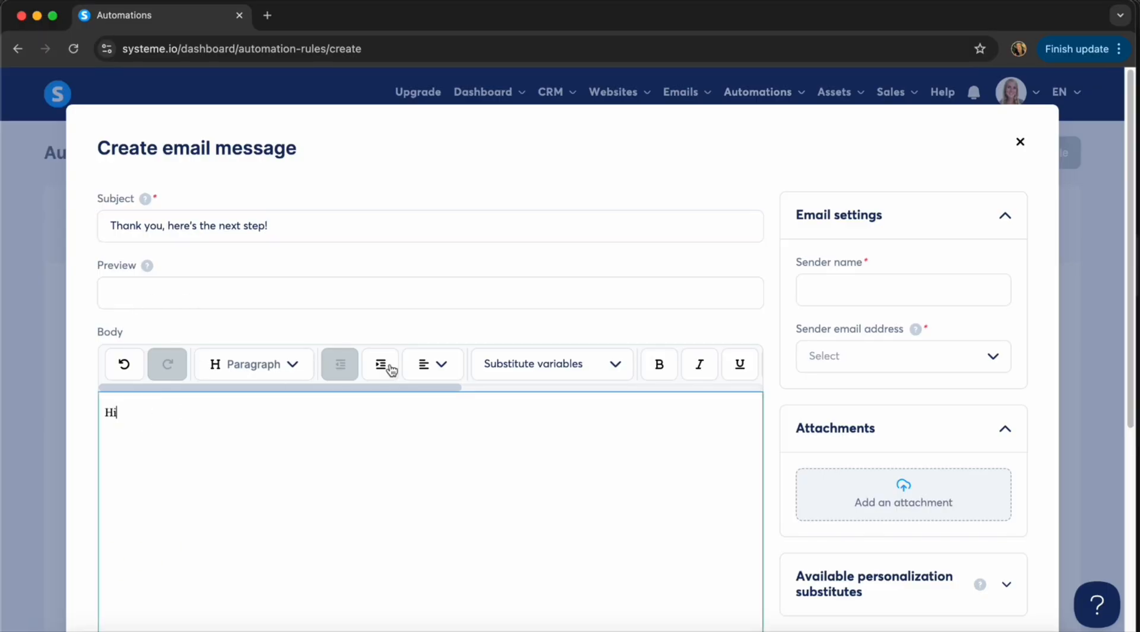
click(532, 360)
click(525, 425)
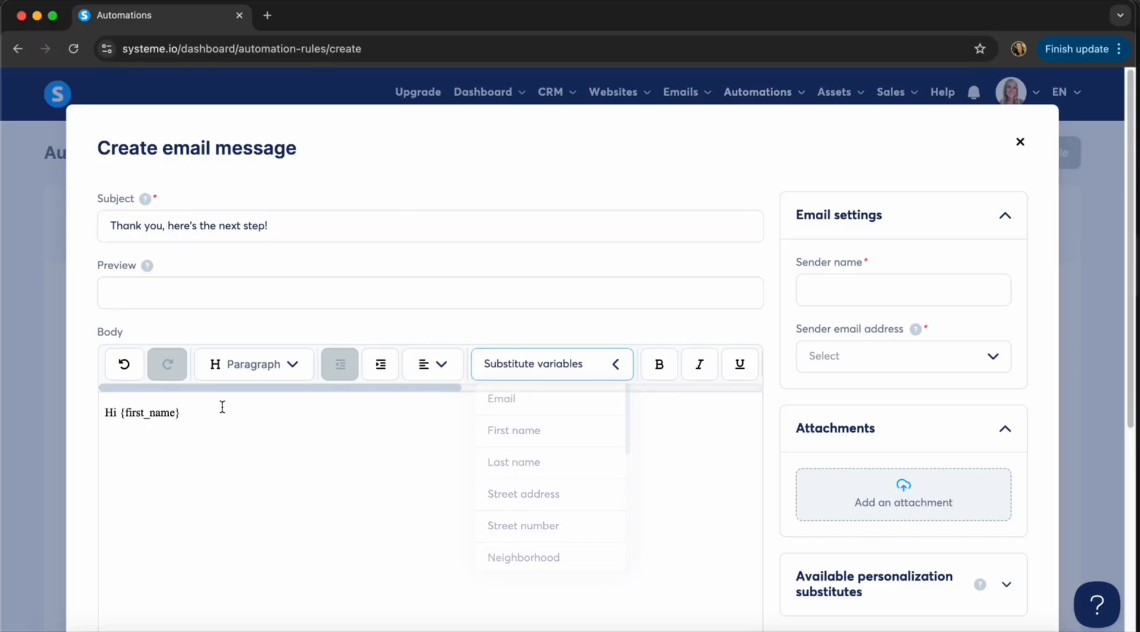
click(200, 412)
text(,)
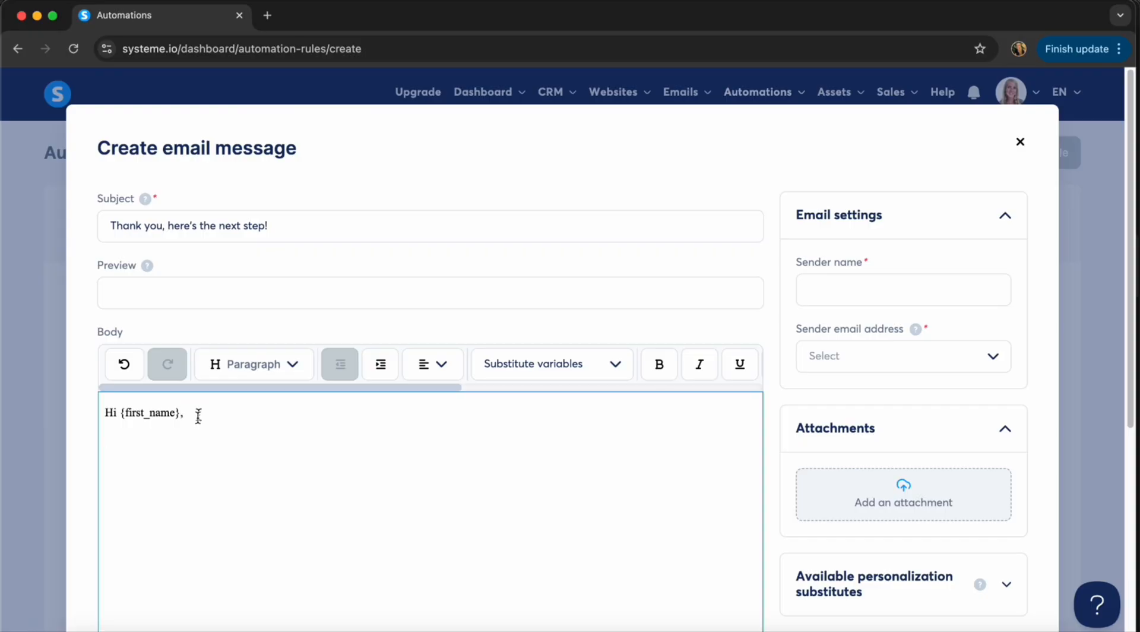
Write the body thanking them for signing, offering the payment link, starting '1. Please pay with the following link'.
drag(185, 415, 121, 416)
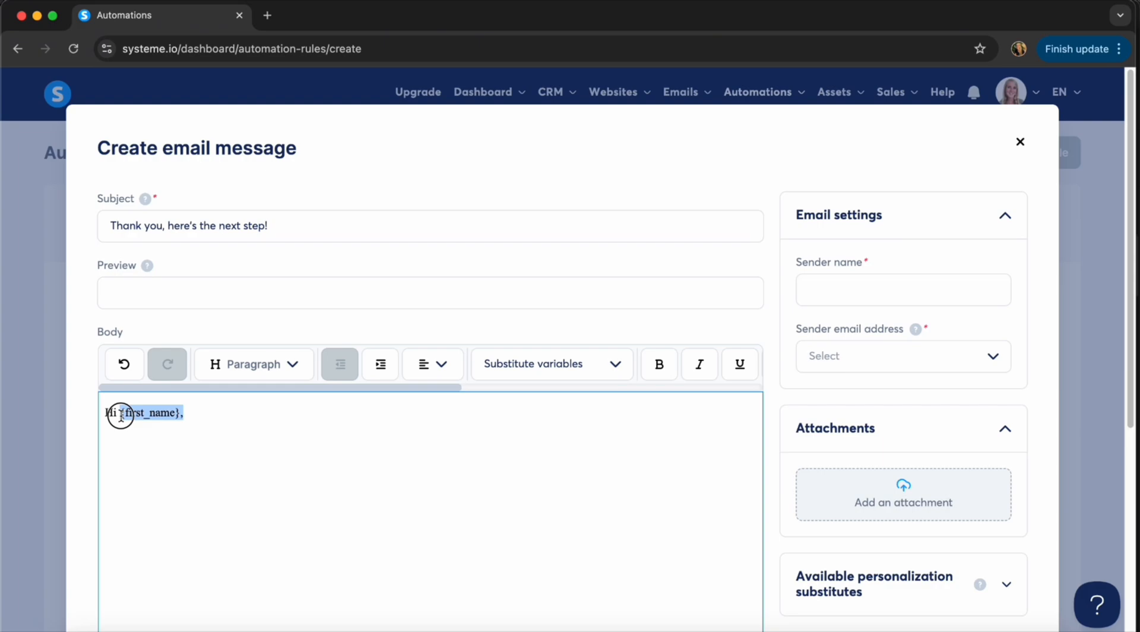
click(102, 436)
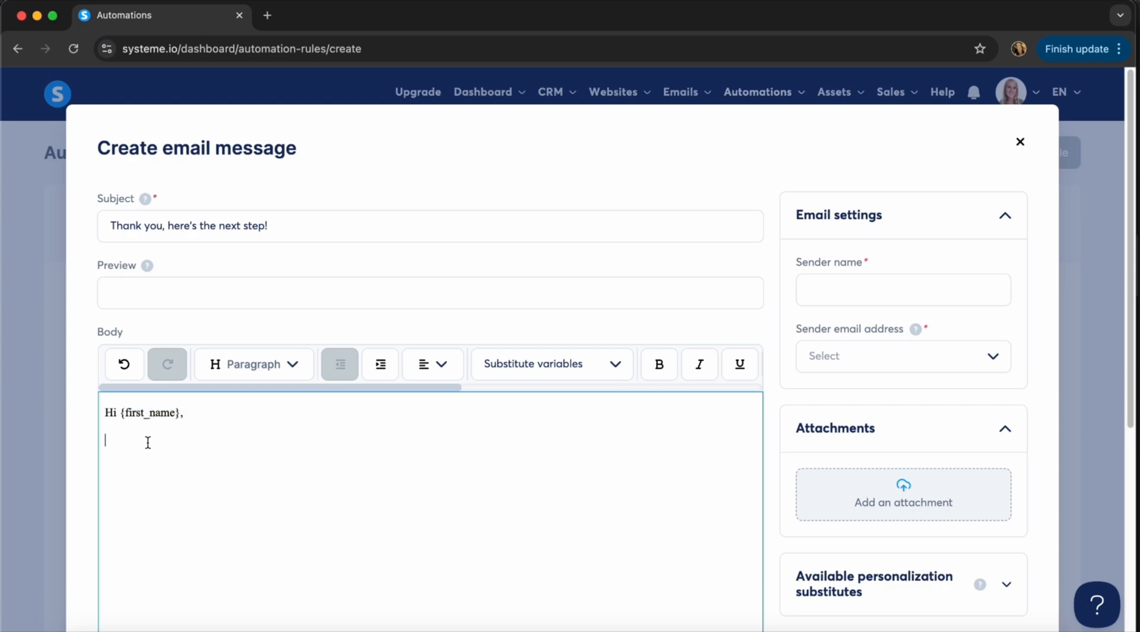
text(Thank you so much for signin)
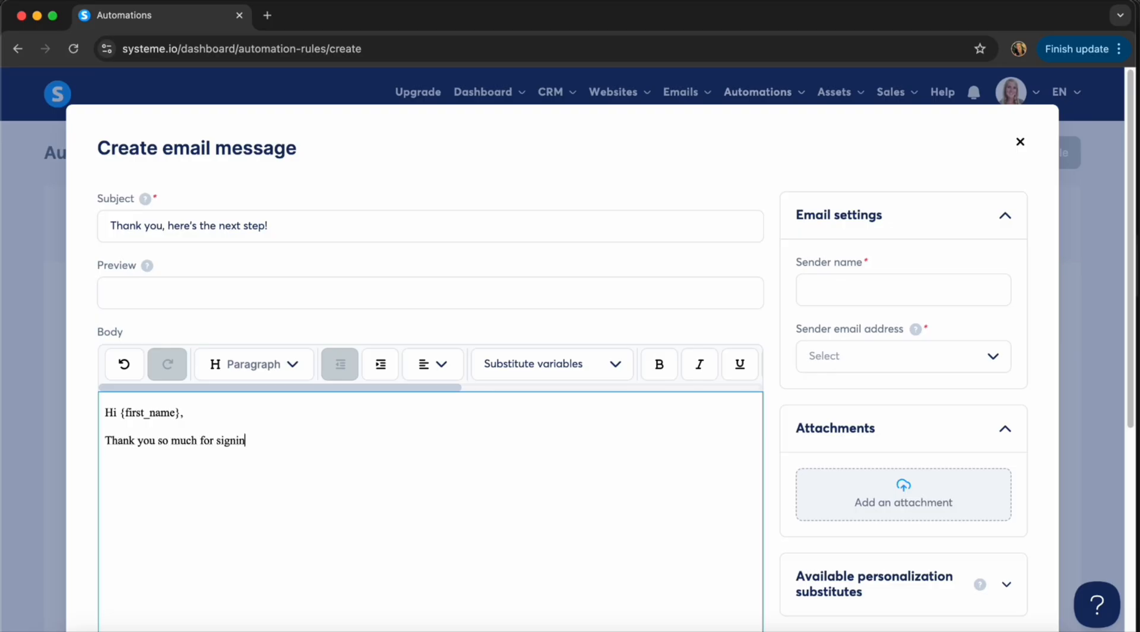
text(g the contract, here's h)
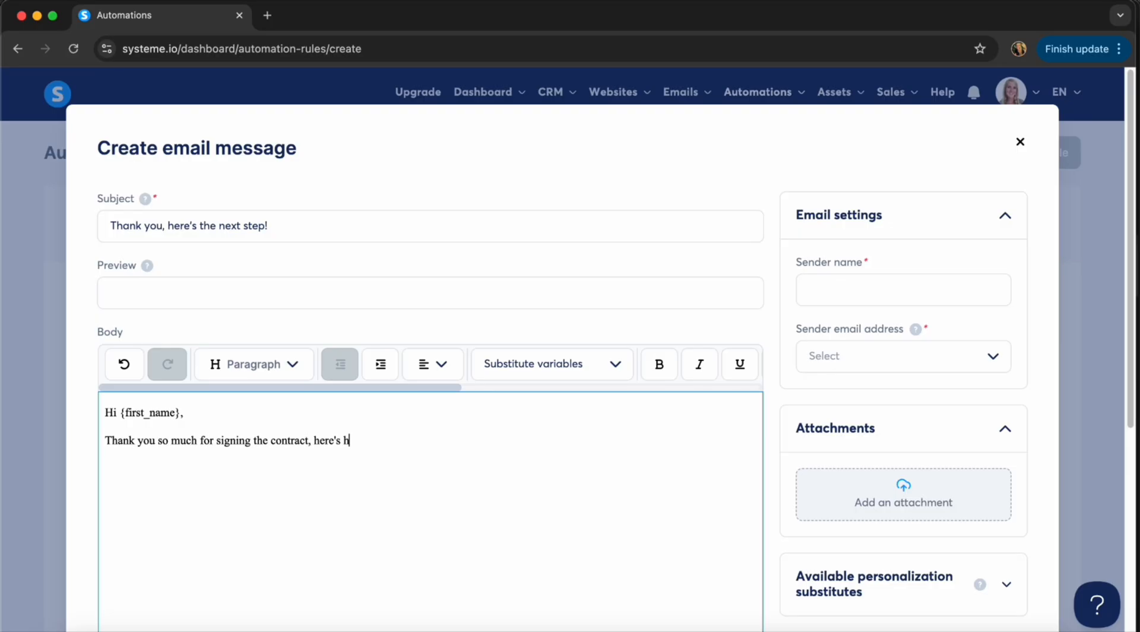
key(BackSpace)
text(your payment link, so that we )
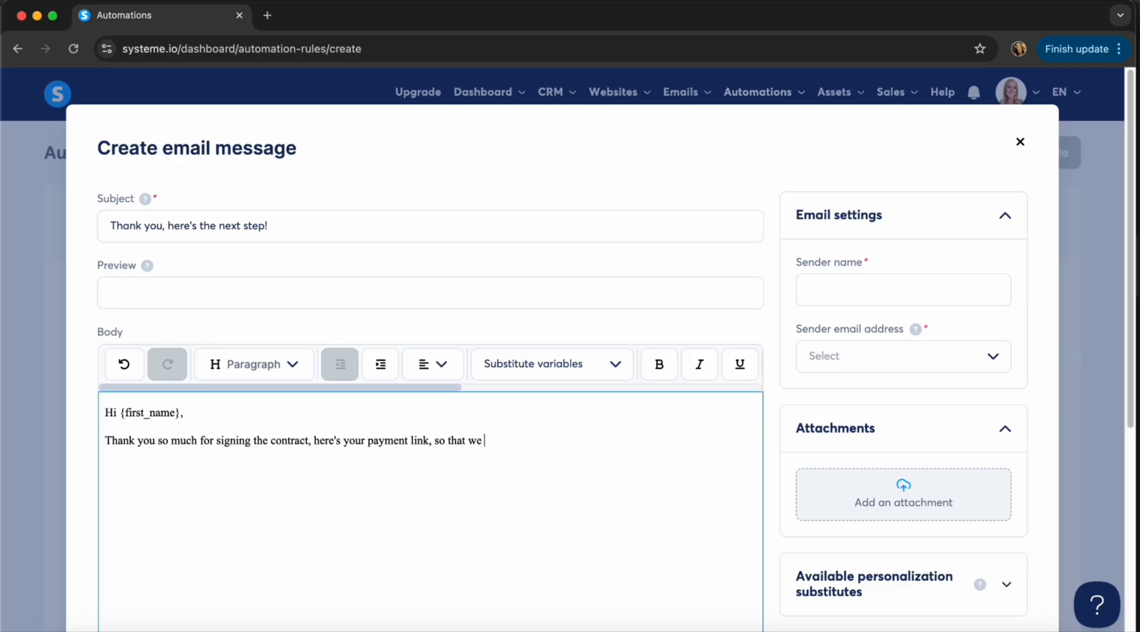
text(can proceed asap)
text(. 1. )
text(Please p)
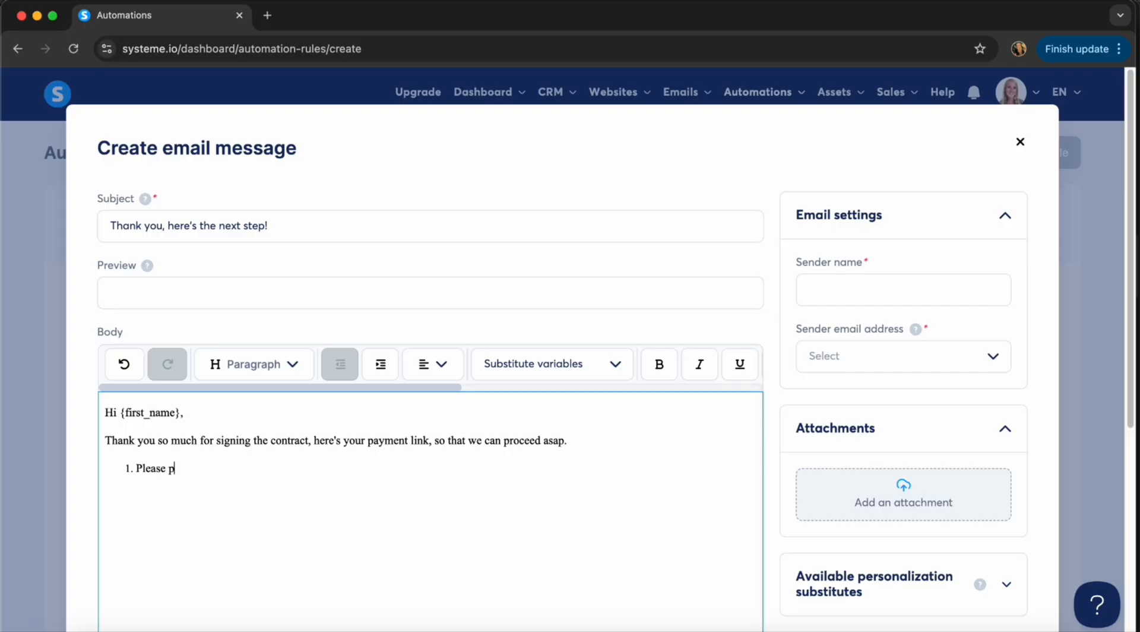
text(ay with the following link:)
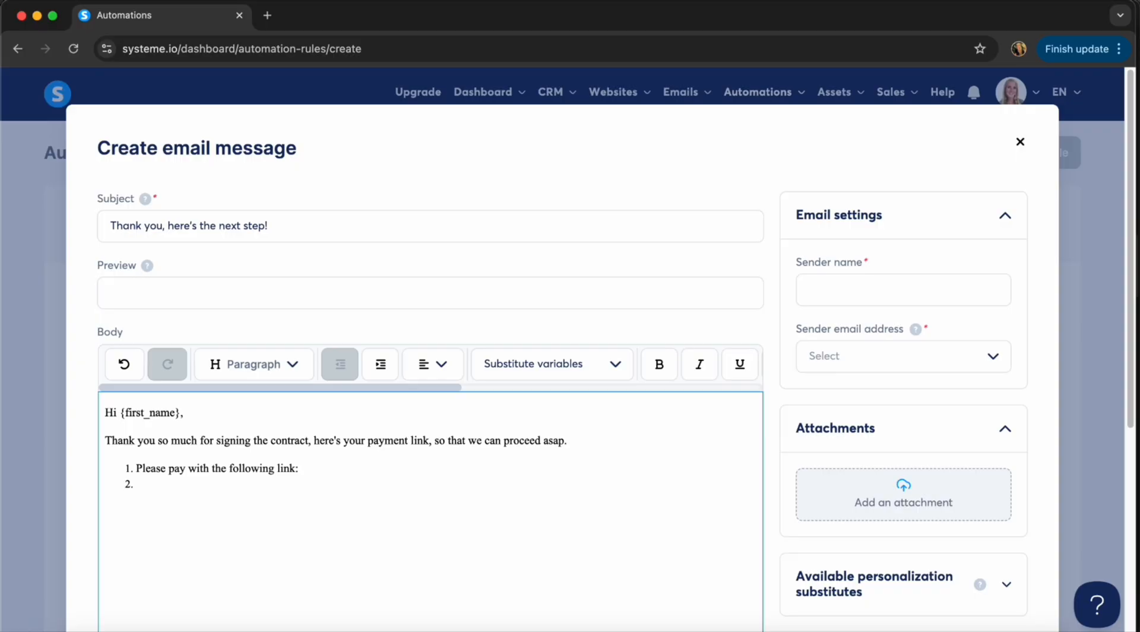
text( 2. Once hte payment is )
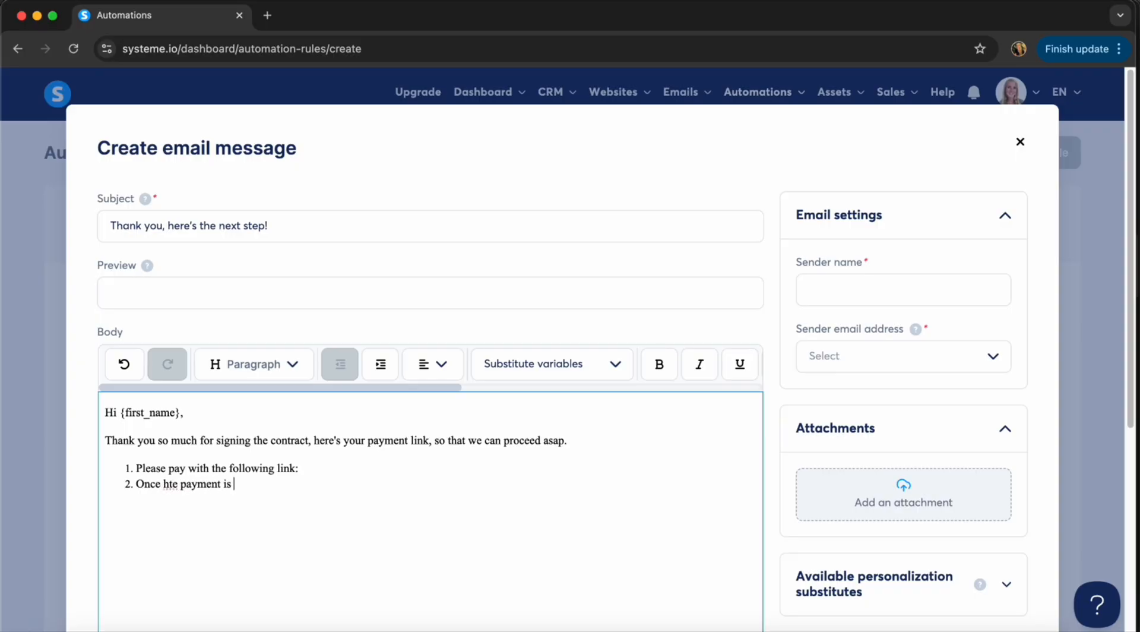
text(done you'll receive)
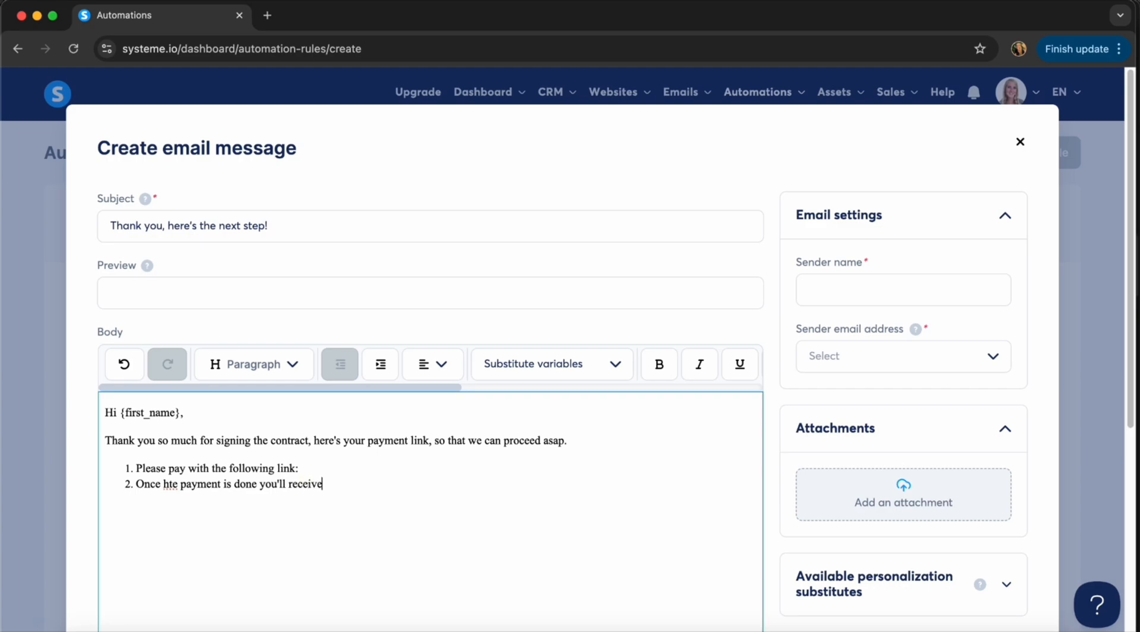
text( your sleep assessment qusetio)
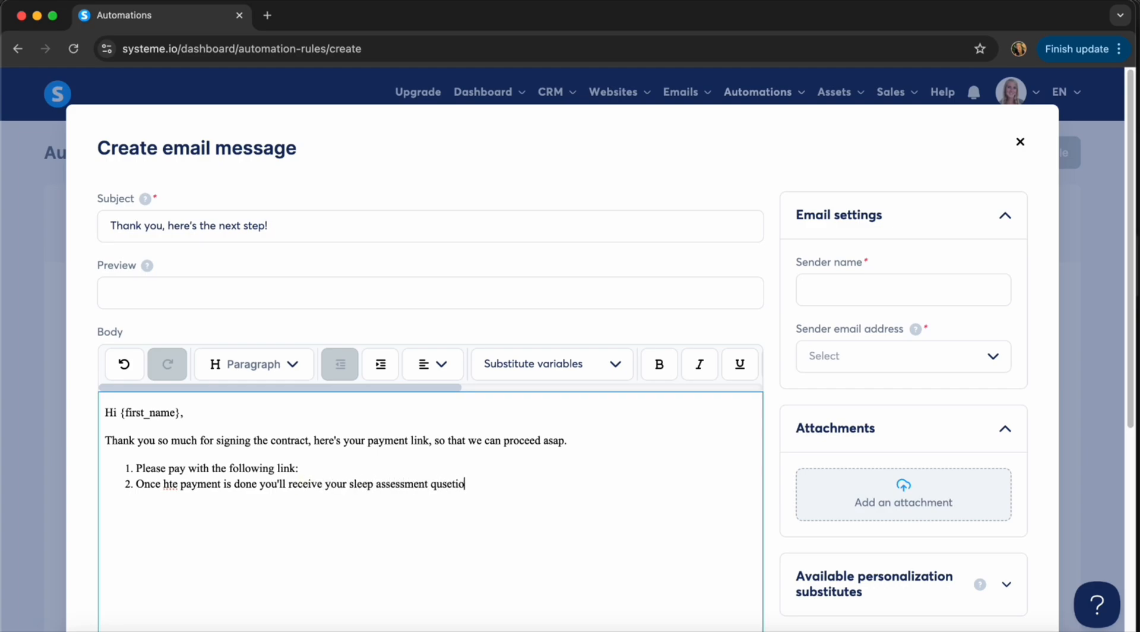
text(nnaire)
Set sender name 'Name | Business Name', choose the available sender address, and save the email.
scroll(409, 508, down, 3)
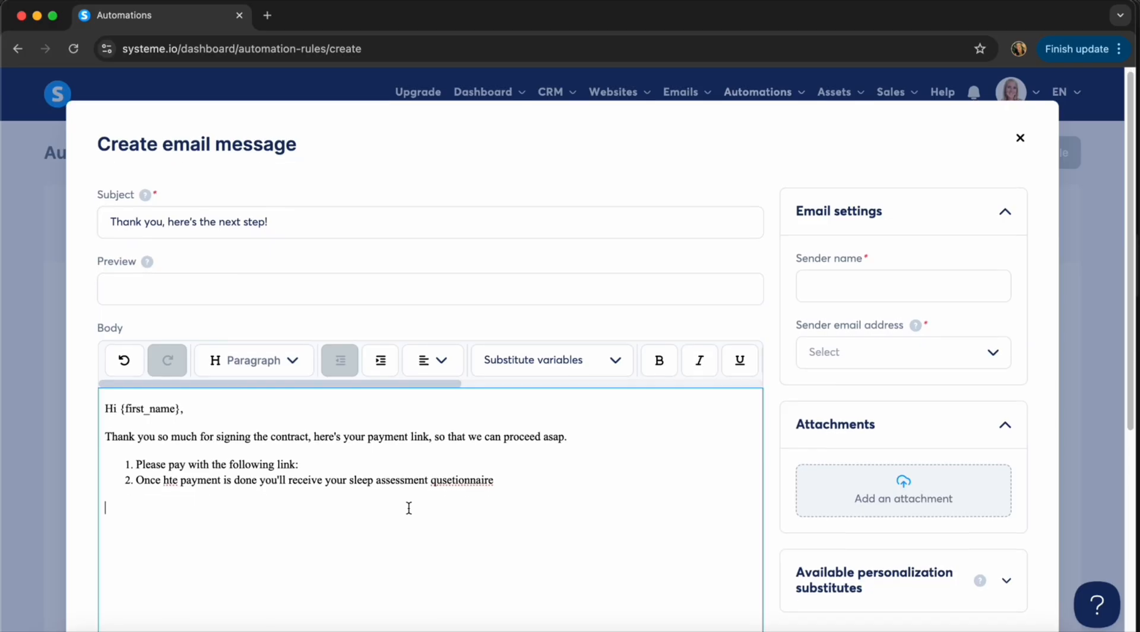
click(894, 178)
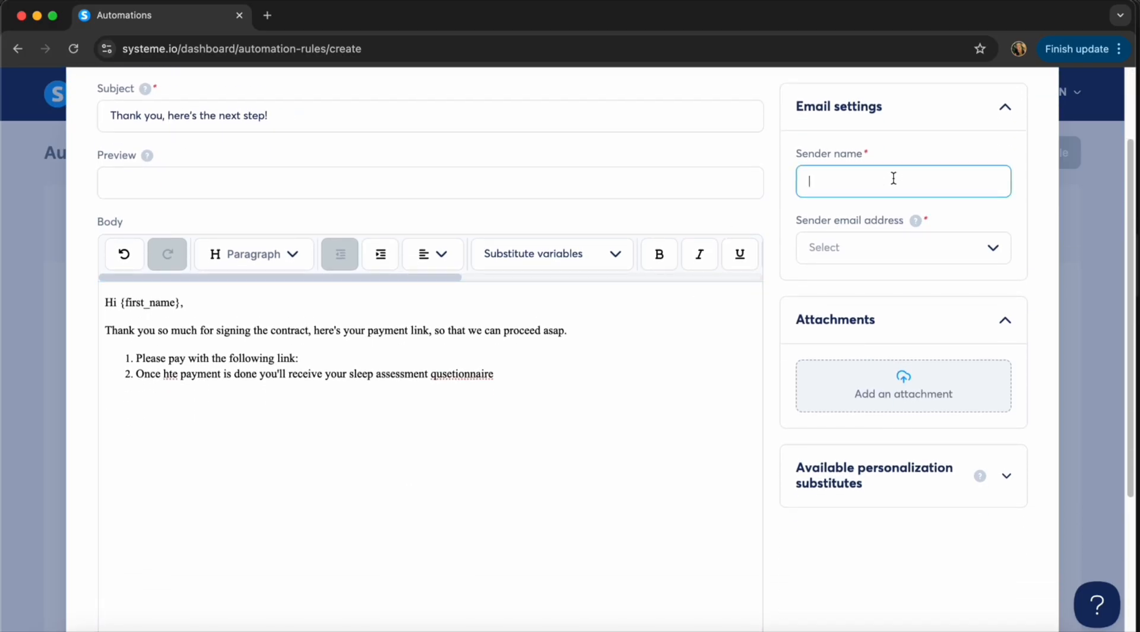
text(Name | Business Name)
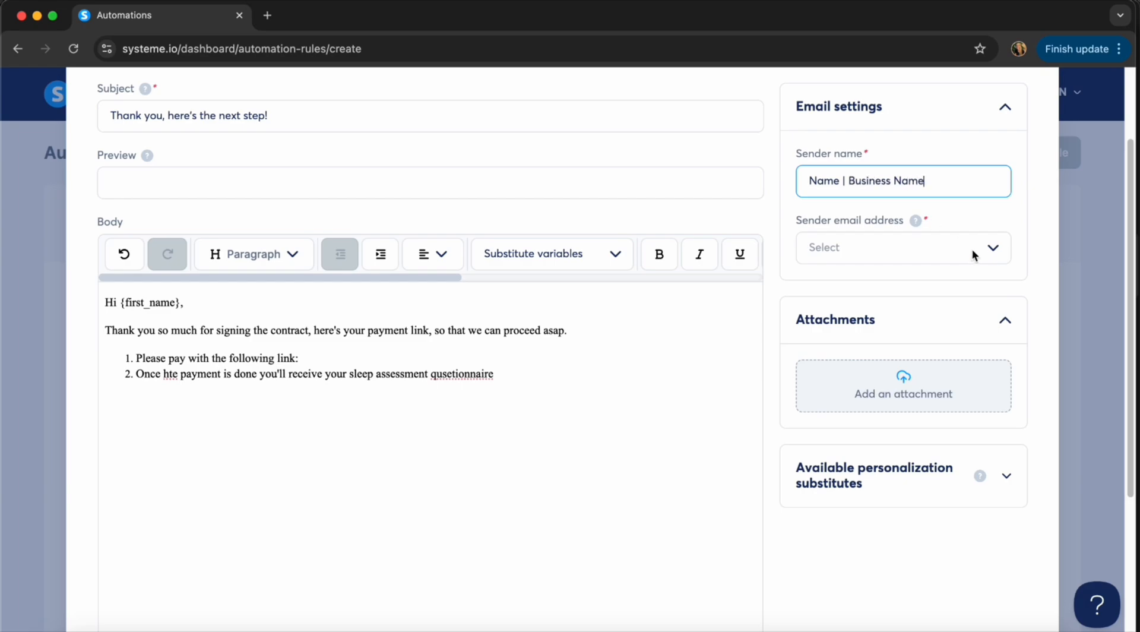
click(925, 263)
click(889, 281)
scroll(731, 407, down, 3)
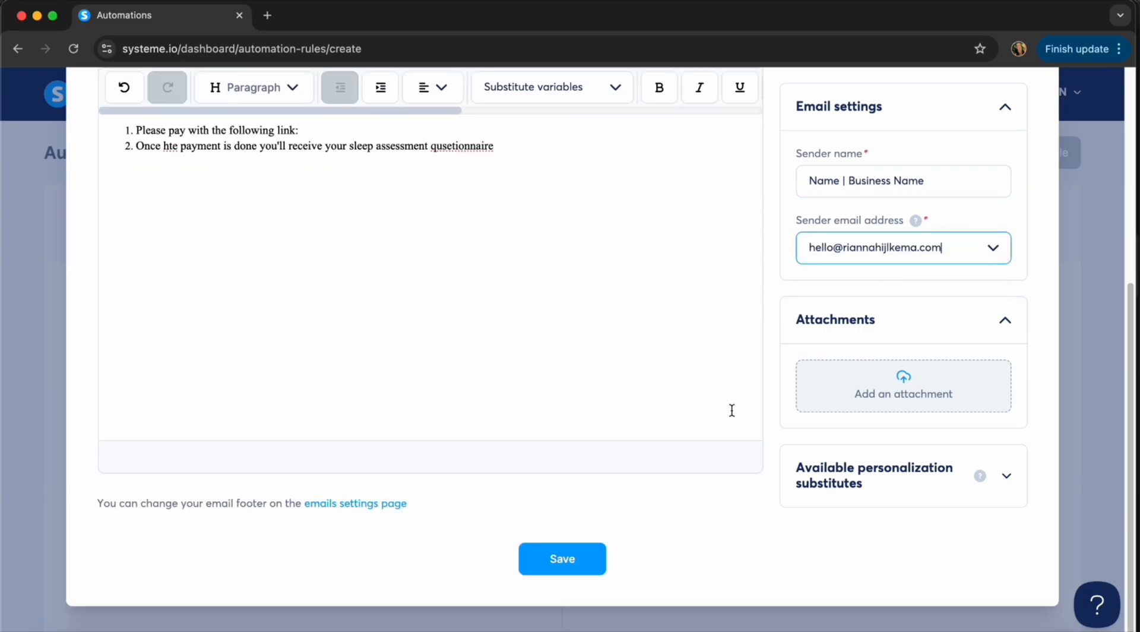
click(570, 561)
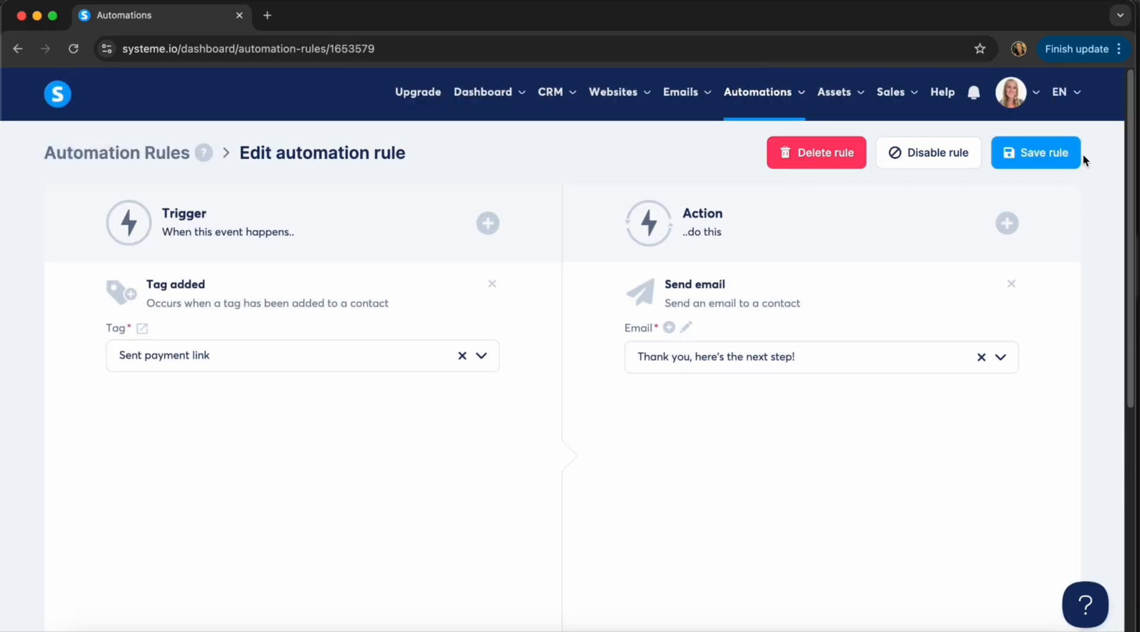
Save the rule, then open Sleep Consulting and add a contact under Prospected clients.
click(1049, 153)
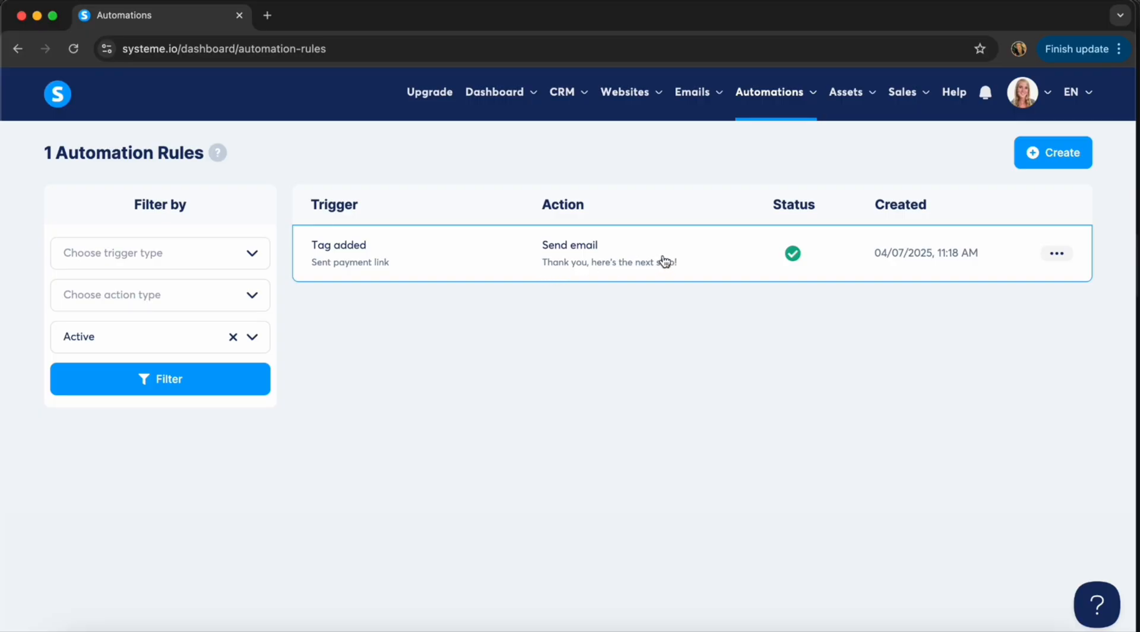
mouse_move(573, 106)
click(564, 185)
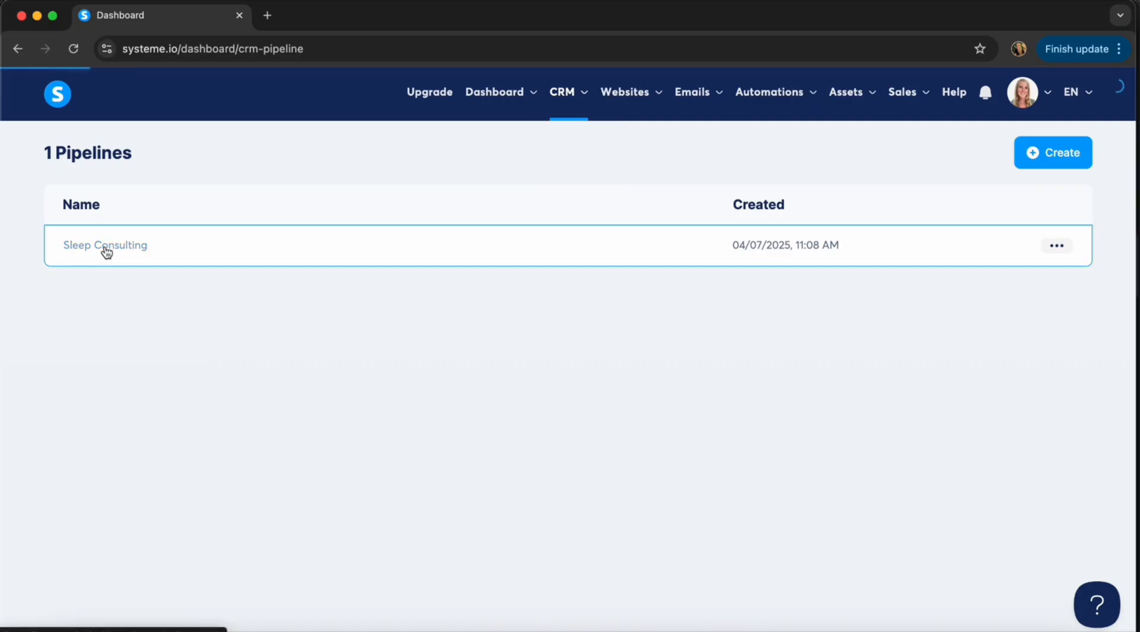
click(106, 248)
click(218, 257)
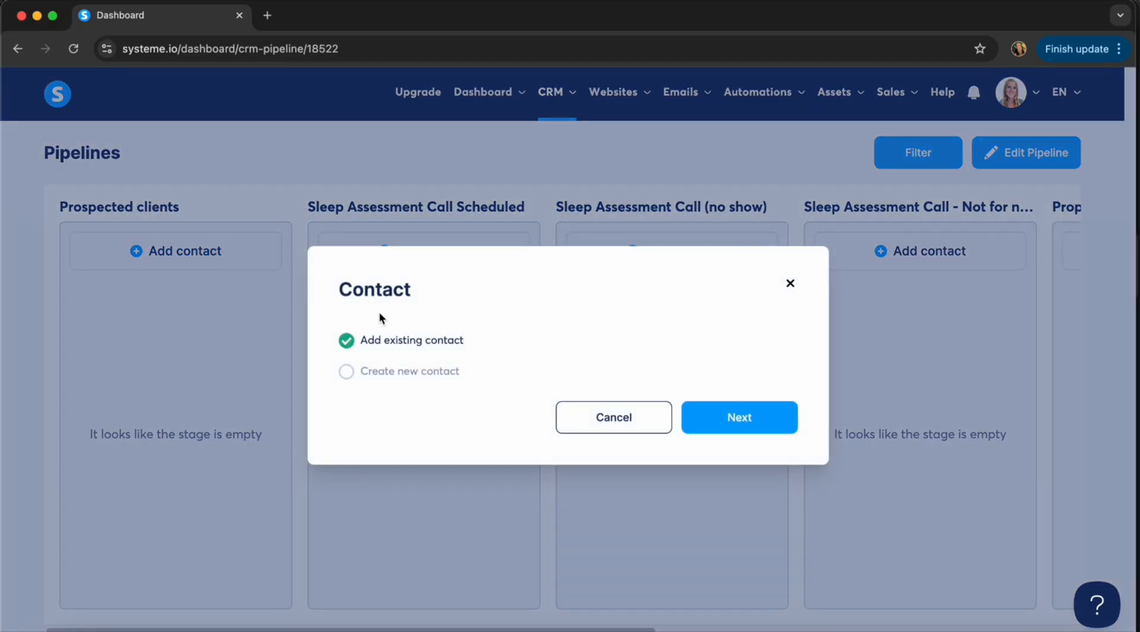
Start a brand-new contact, entering the contact's first name and e-mail address.
click(419, 370)
click(769, 425)
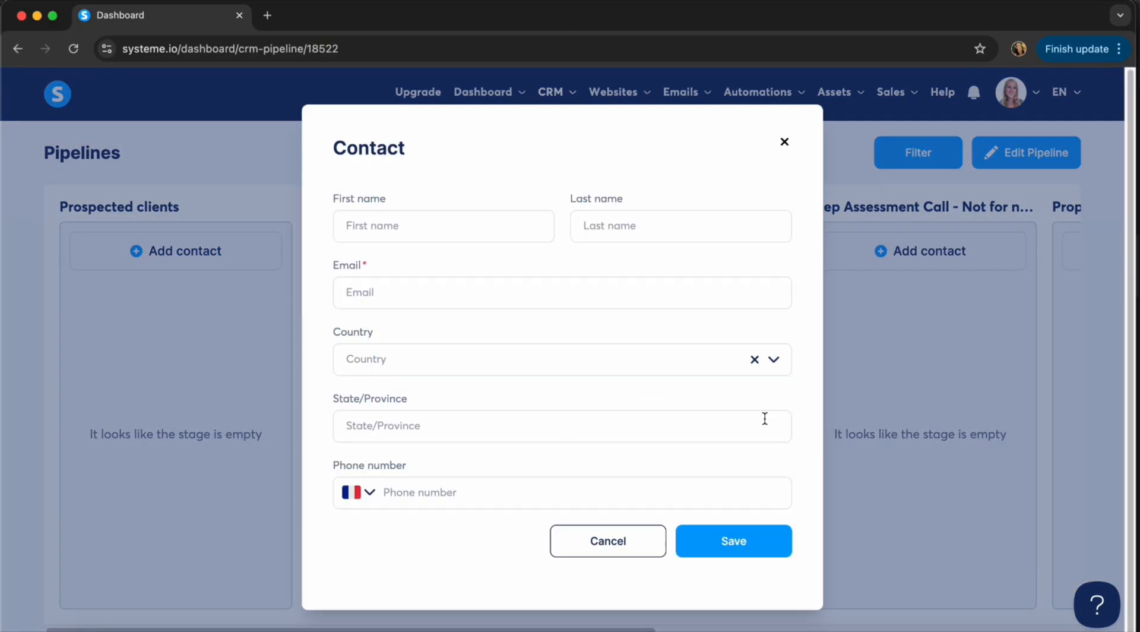
click(407, 233)
text(Rianna)
key(Tab)
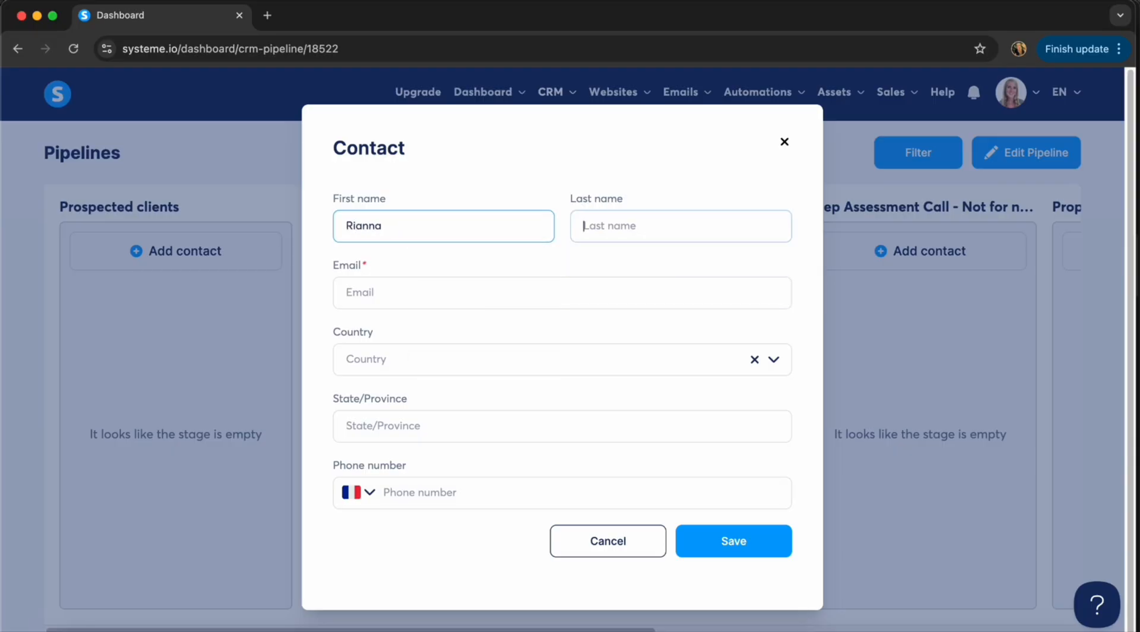
key(Tab)
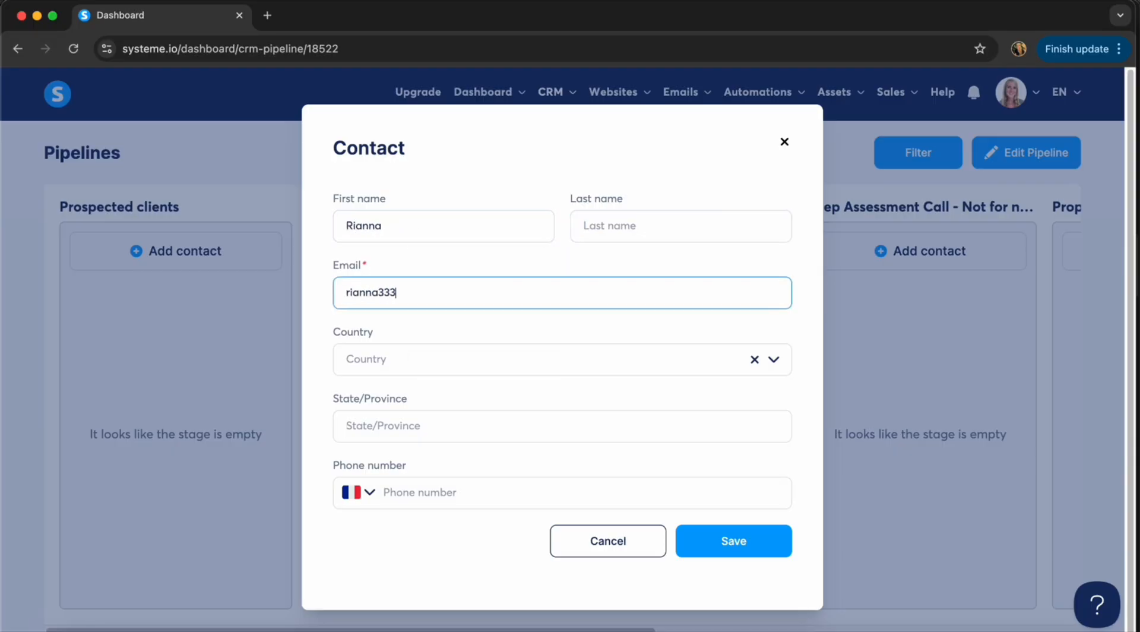
Save the contact, appending '+123' to the e-mail to clear the duplicate-address error.
click(728, 540)
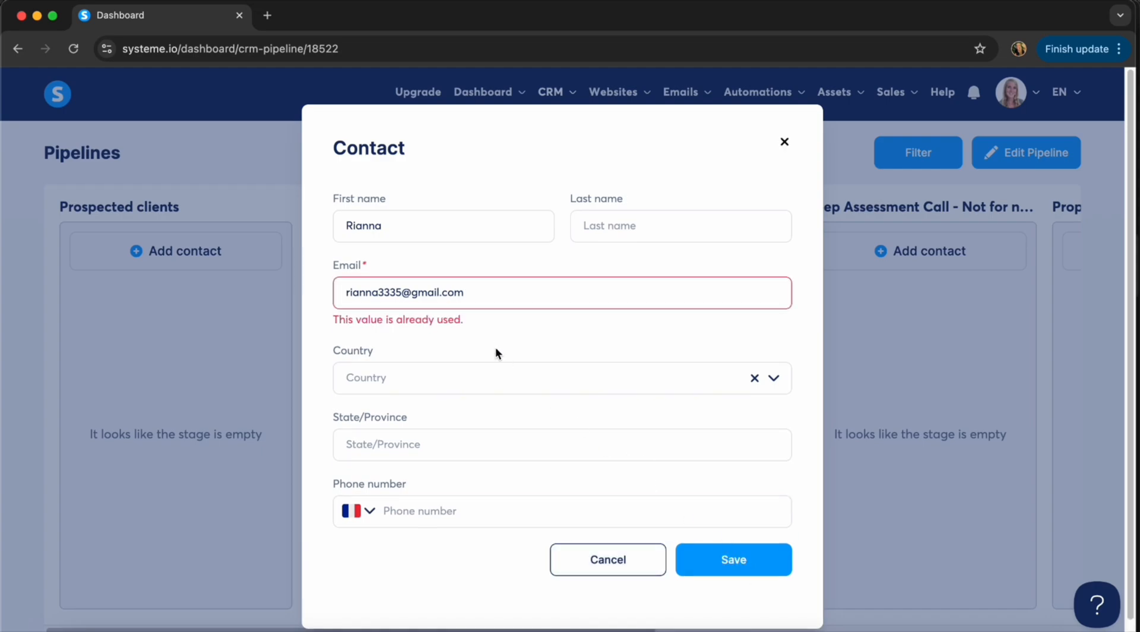
click(402, 293)
text(+123)
click(736, 564)
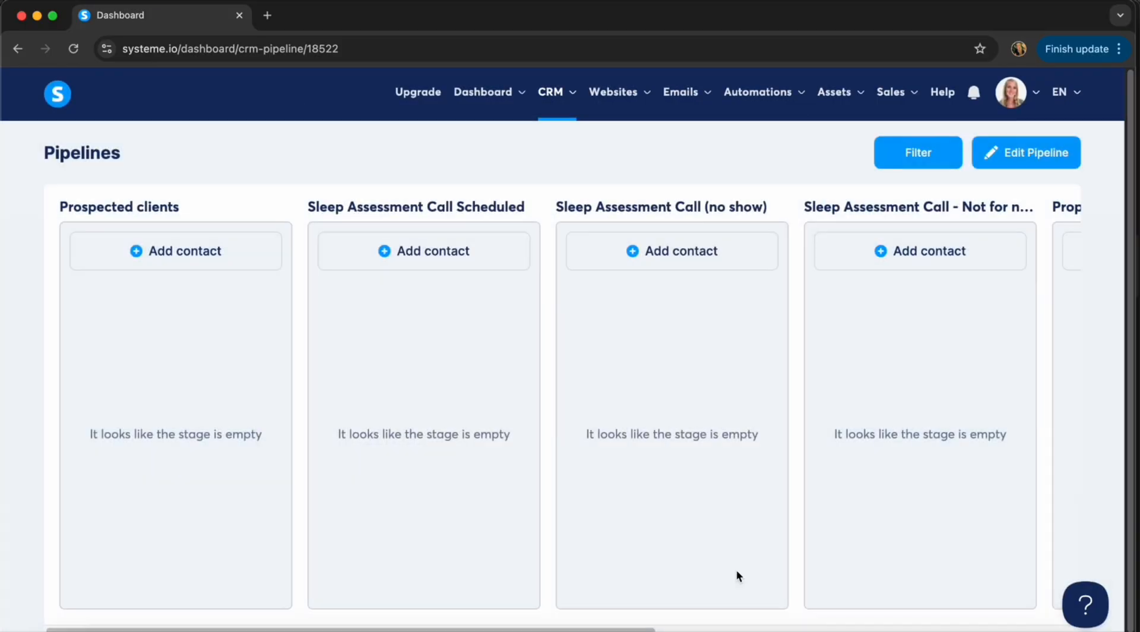
click(305, 54)
Reload the board and drag the new contact's card through Sleep Assessment Call Scheduled and Proposal send into Contract received.
key(Return)
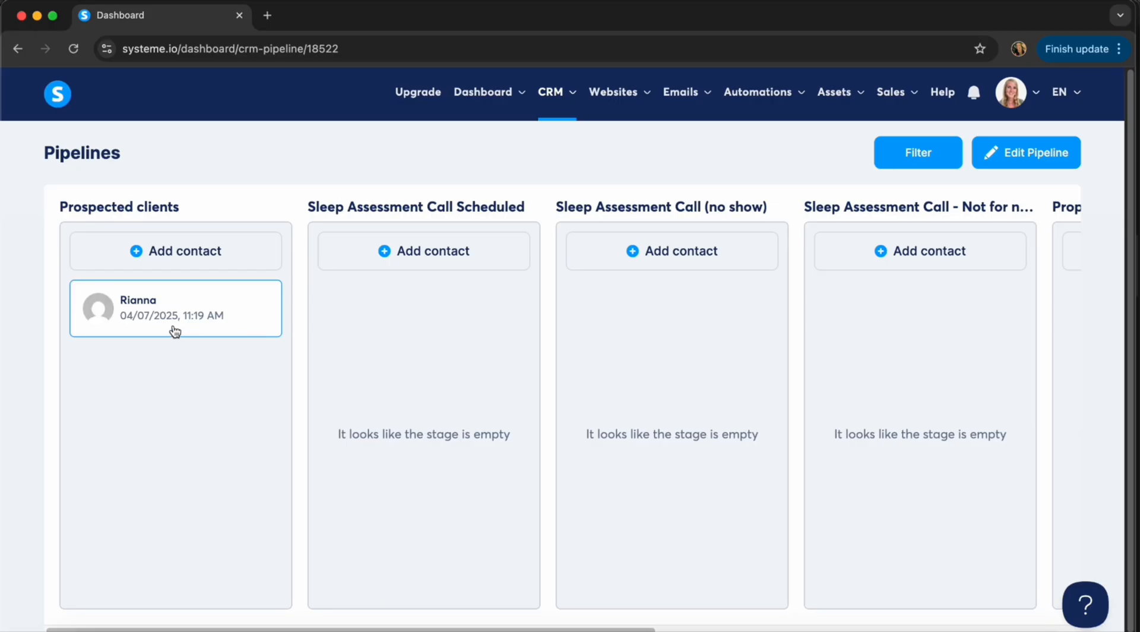
click(169, 316)
drag(169, 316, 408, 282)
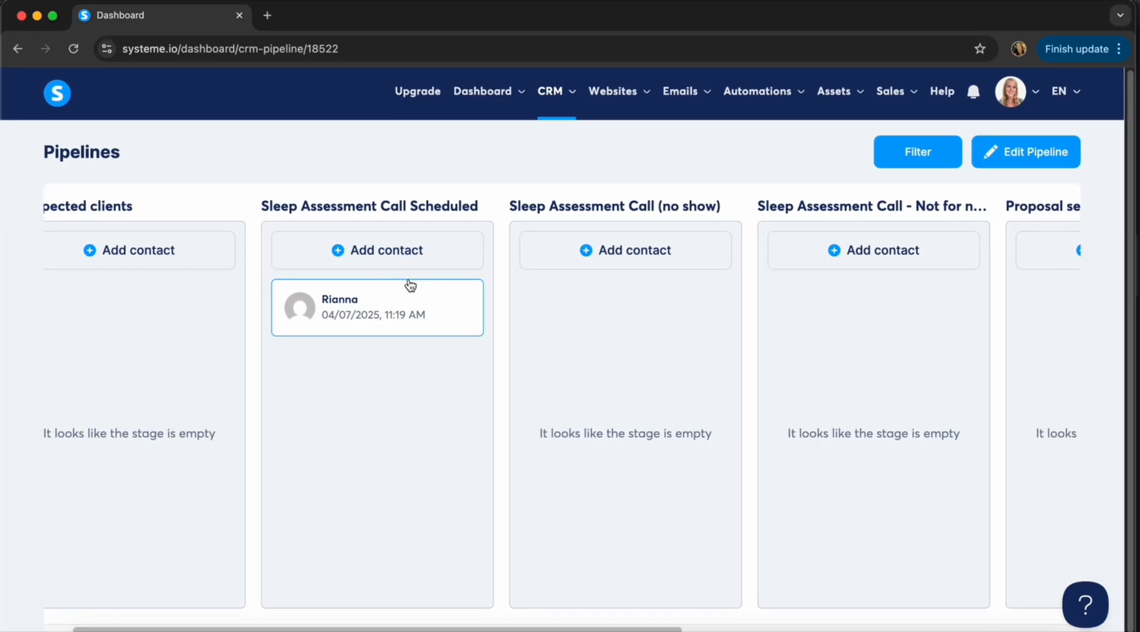
scroll(407, 282, right, 3)
drag(234, 308, 947, 279)
scroll(947, 280, right, 5)
scroll(947, 279, right, 2)
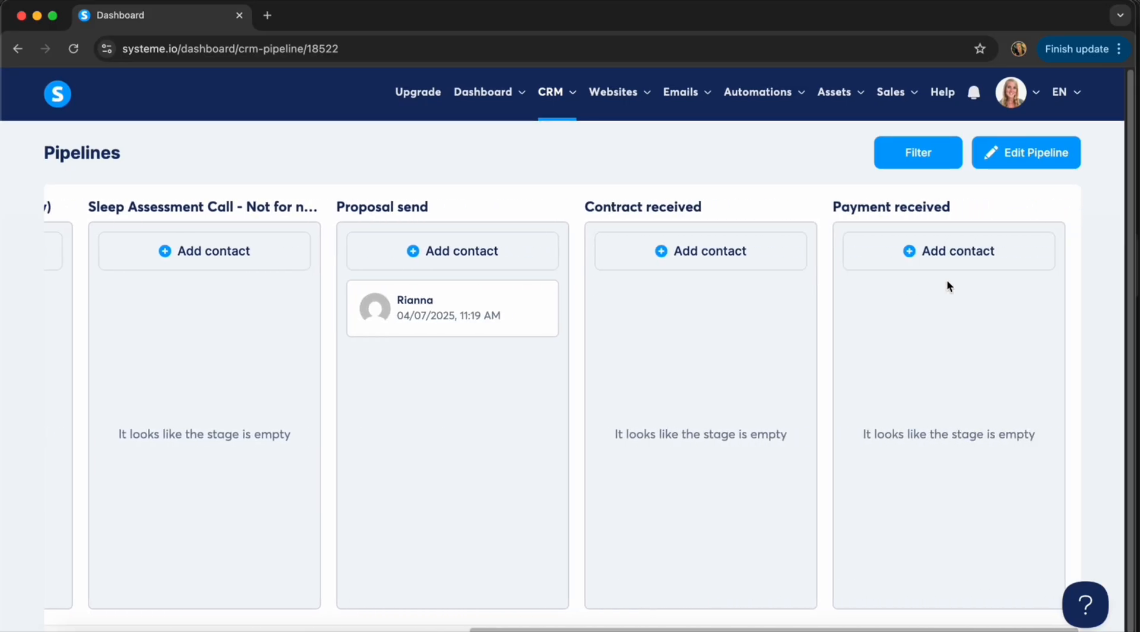
drag(465, 318, 746, 328)
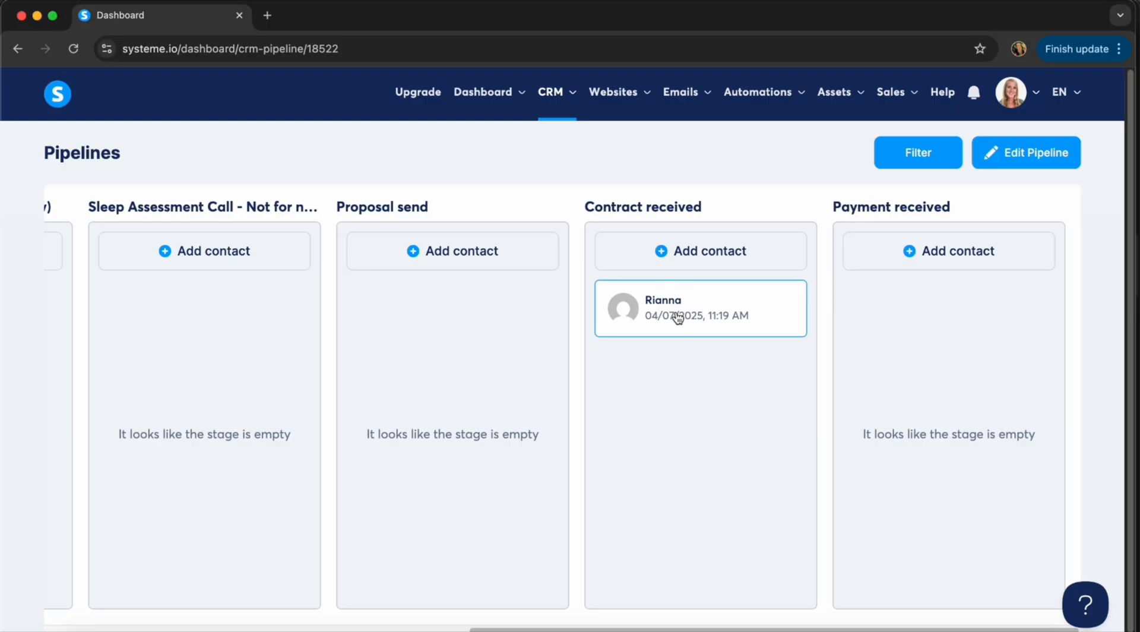
click(678, 318)
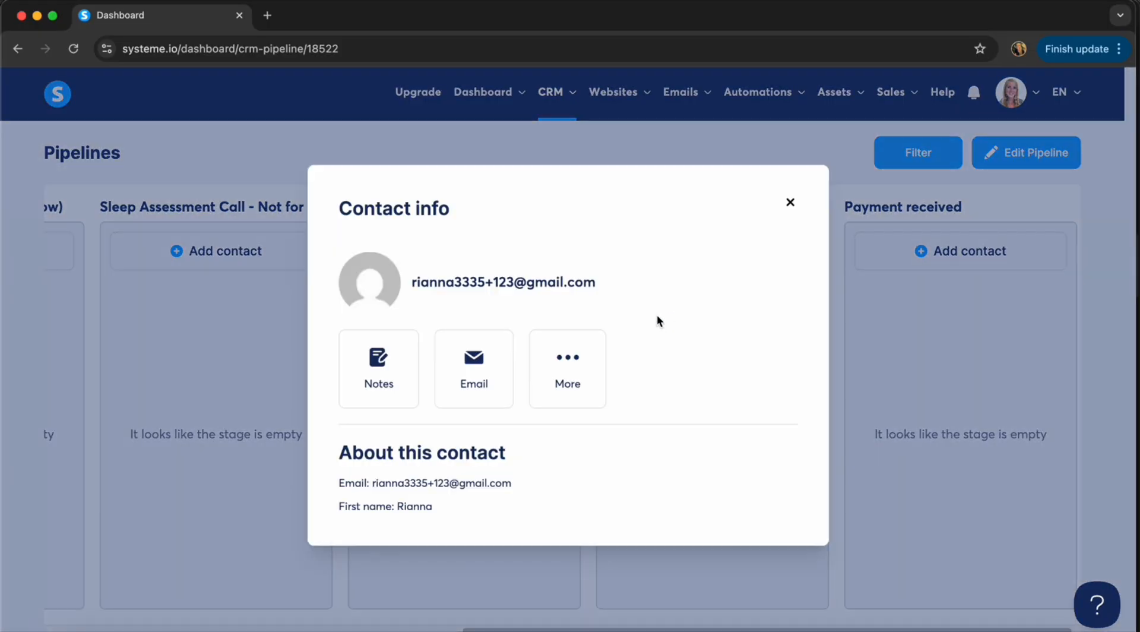
Apply the Sent payment link tag on the contact's full record, save, and return to Pipelines.
click(569, 367)
click(552, 455)
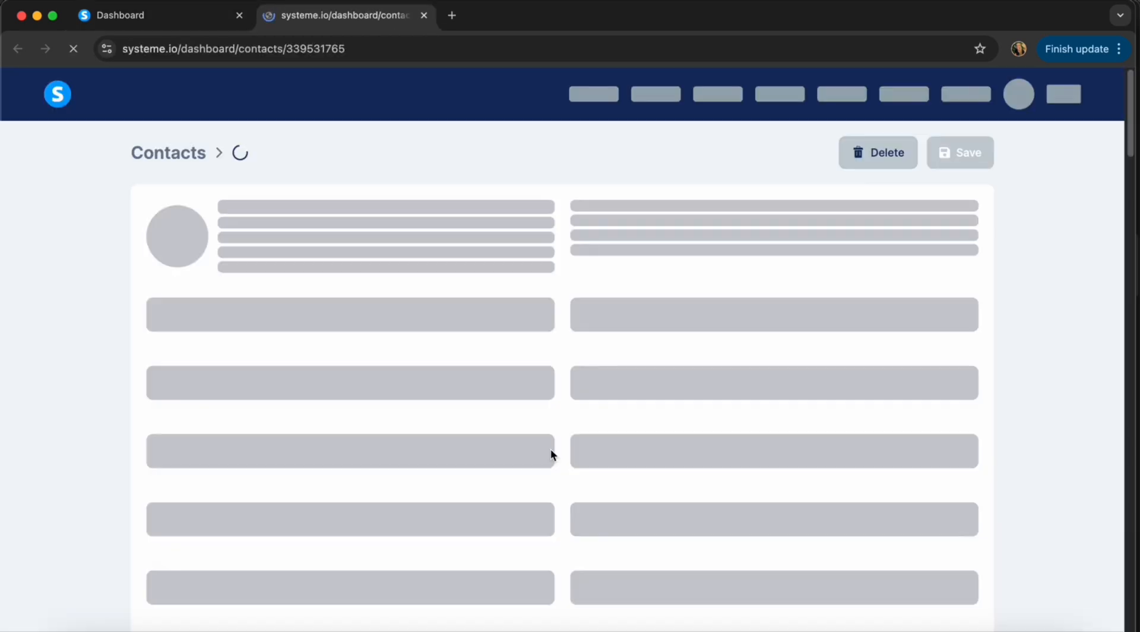
scroll(550, 447, down, 6)
scroll(550, 450, down, 3)
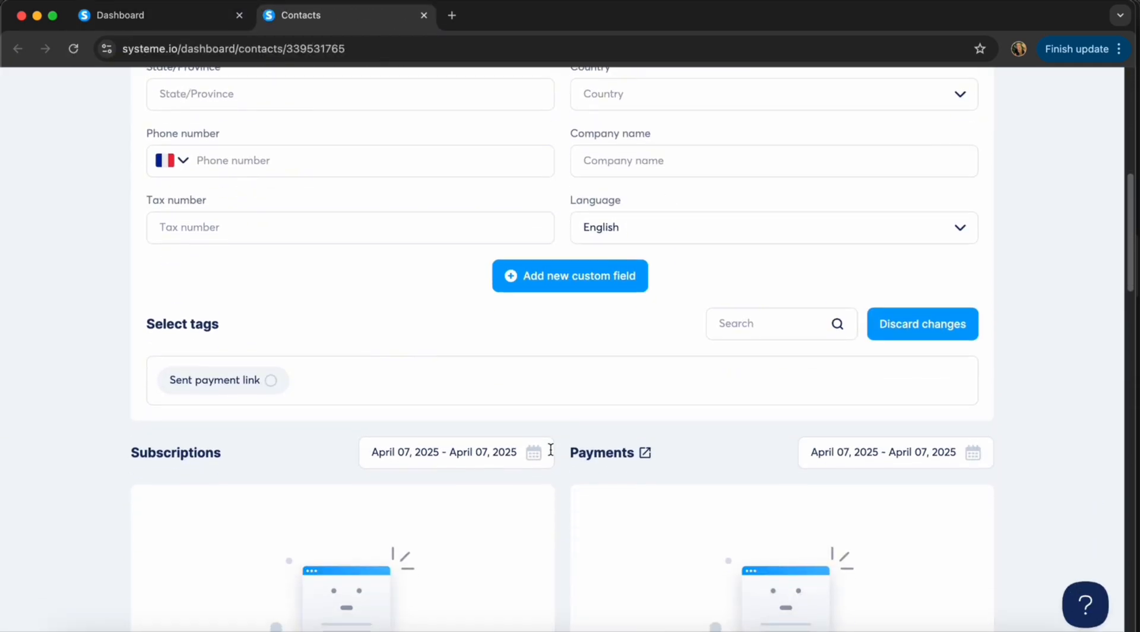
click(268, 380)
scroll(721, 355, up, 10)
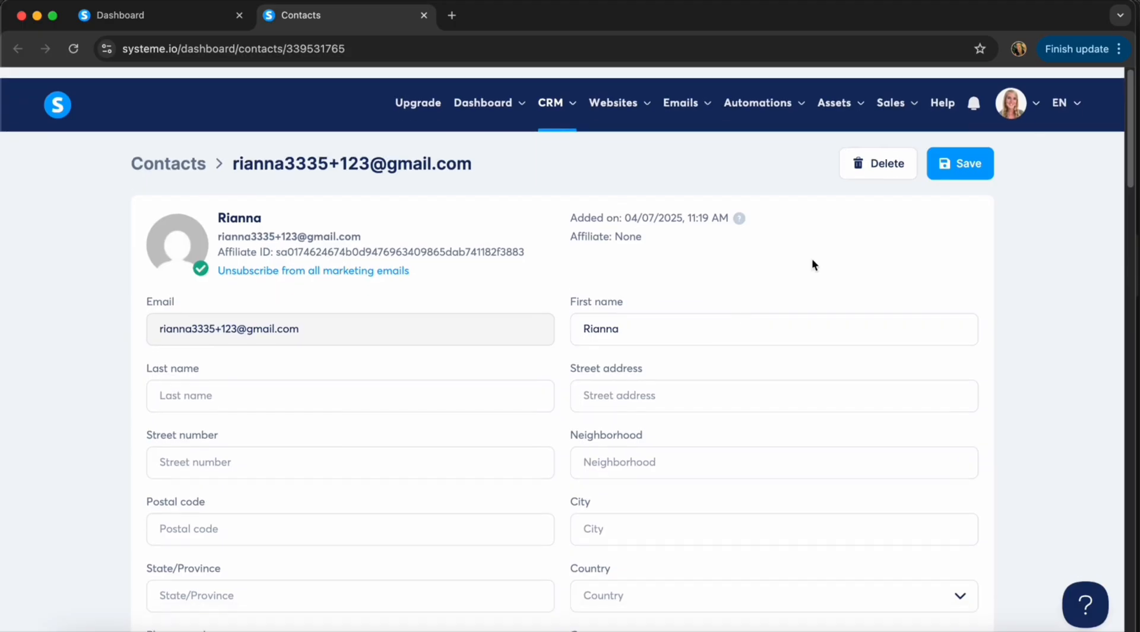
click(978, 152)
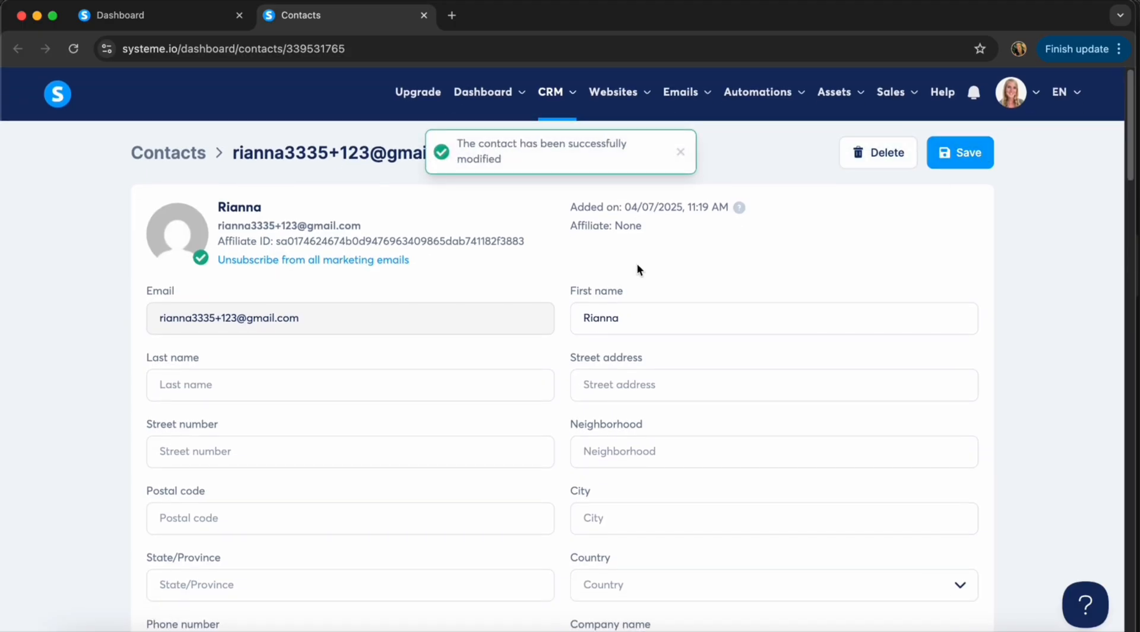
mouse_move(555, 92)
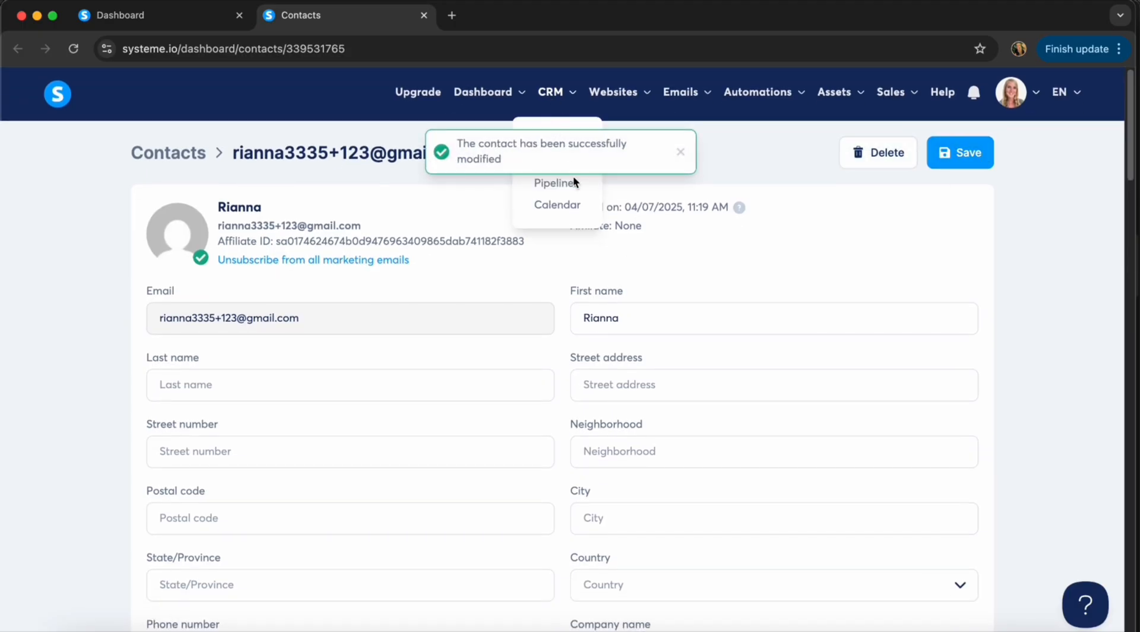
click(571, 185)
Drag the contact's card from Contract received to Payment received and open her full record.
click(133, 255)
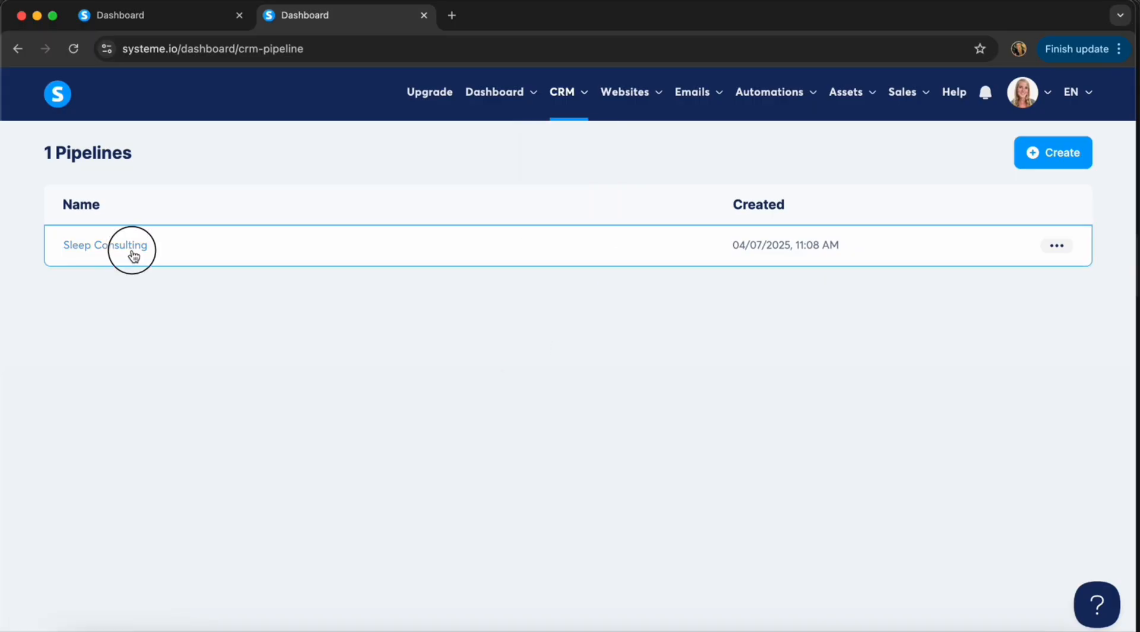
scroll(714, 401, right, 10)
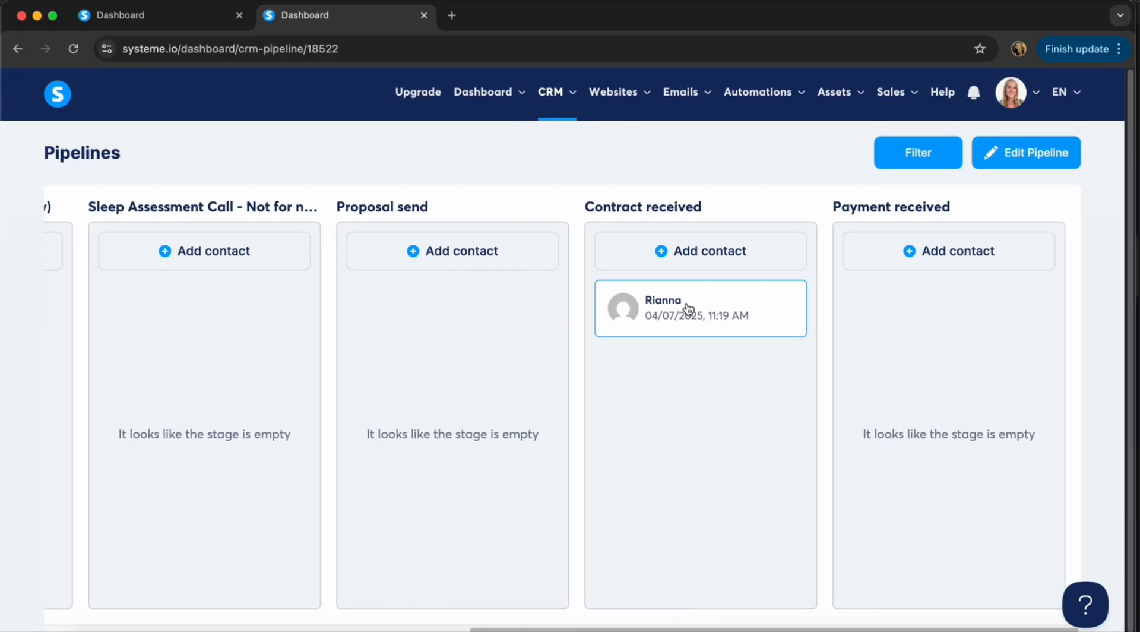
drag(690, 305, 902, 293)
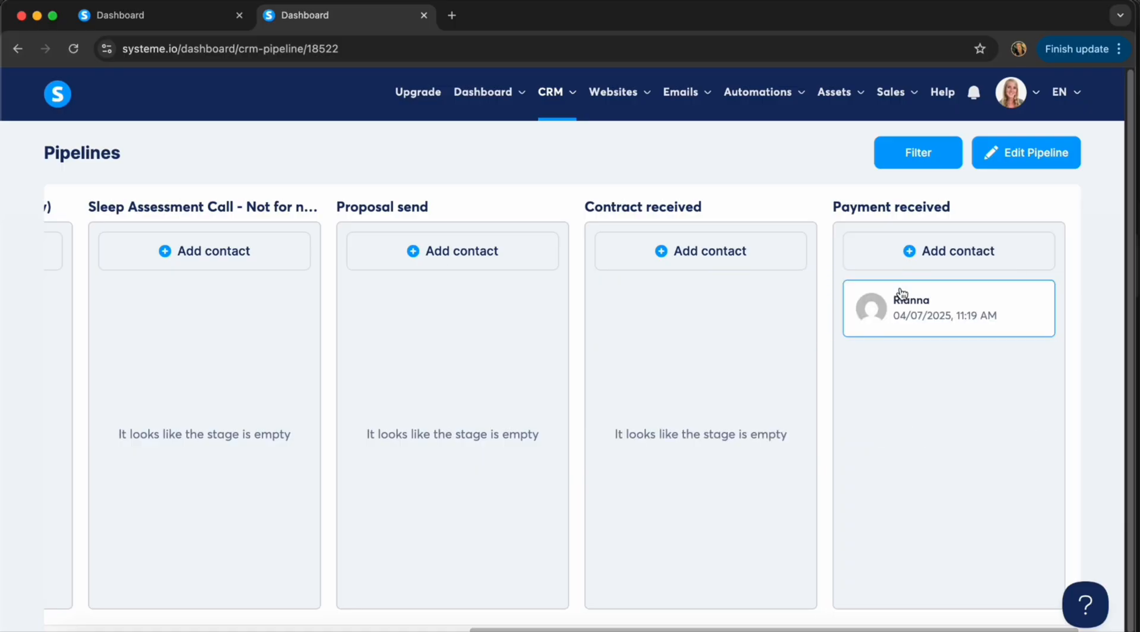
click(937, 301)
click(575, 358)
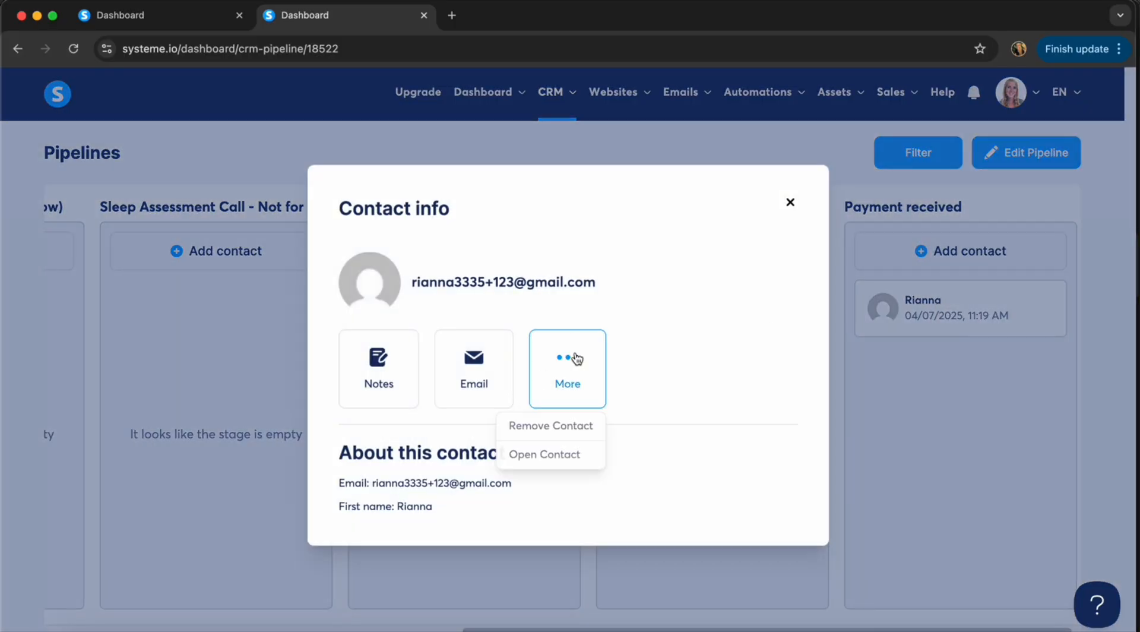
click(540, 454)
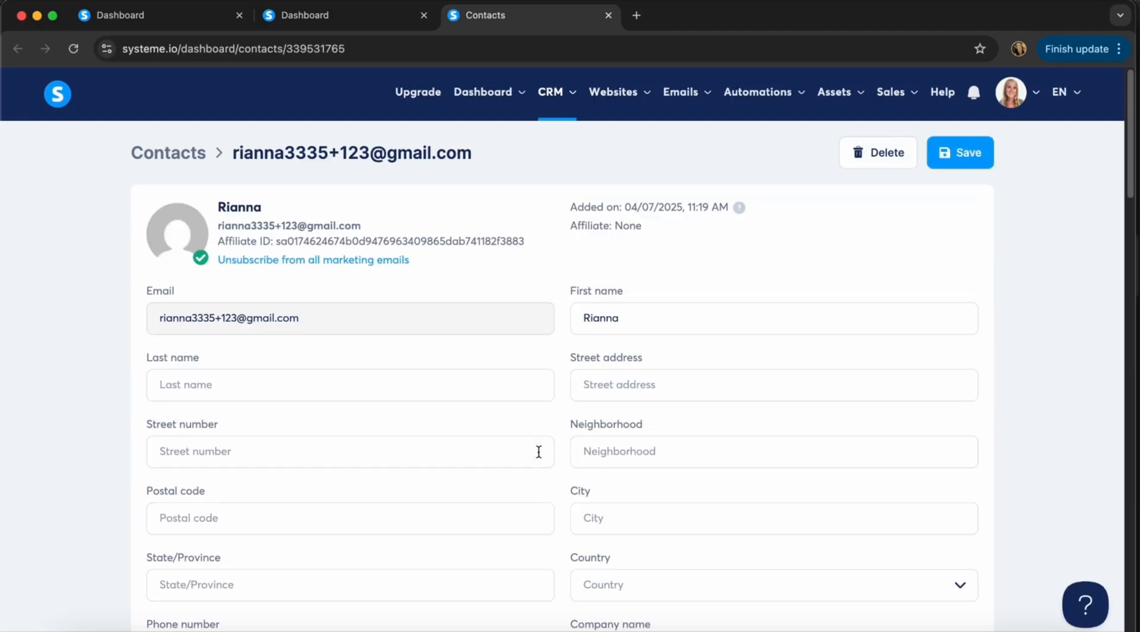
Confirm the contact's record carries the Sent payment link tag, then return to CRM > Pipelines.
scroll(538, 451, down, 7)
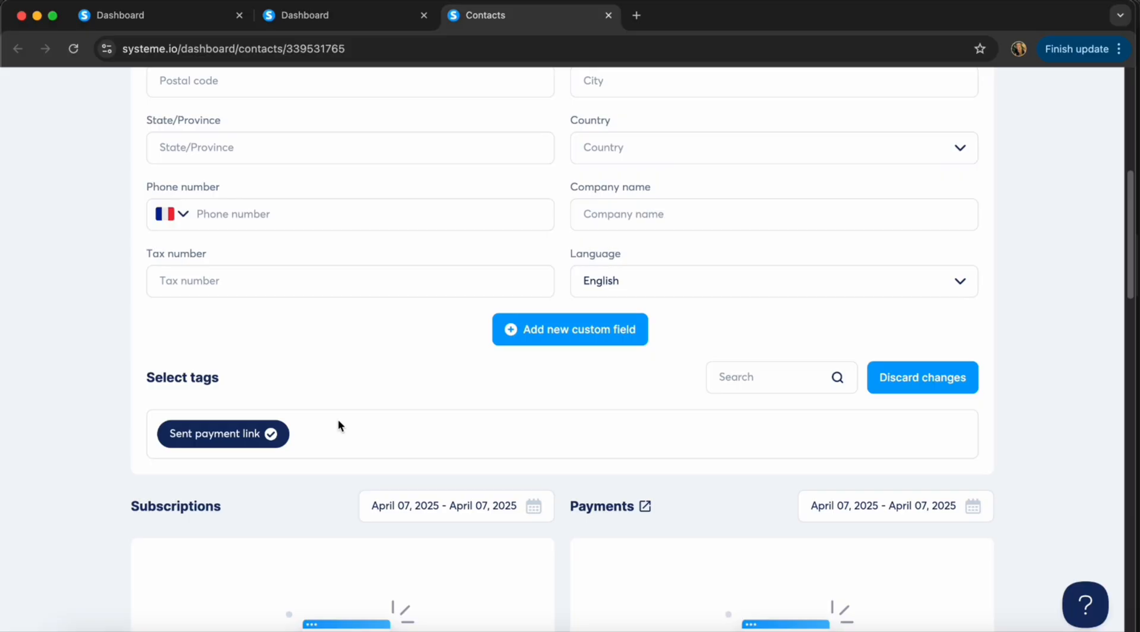
scroll(338, 425, up, 1)
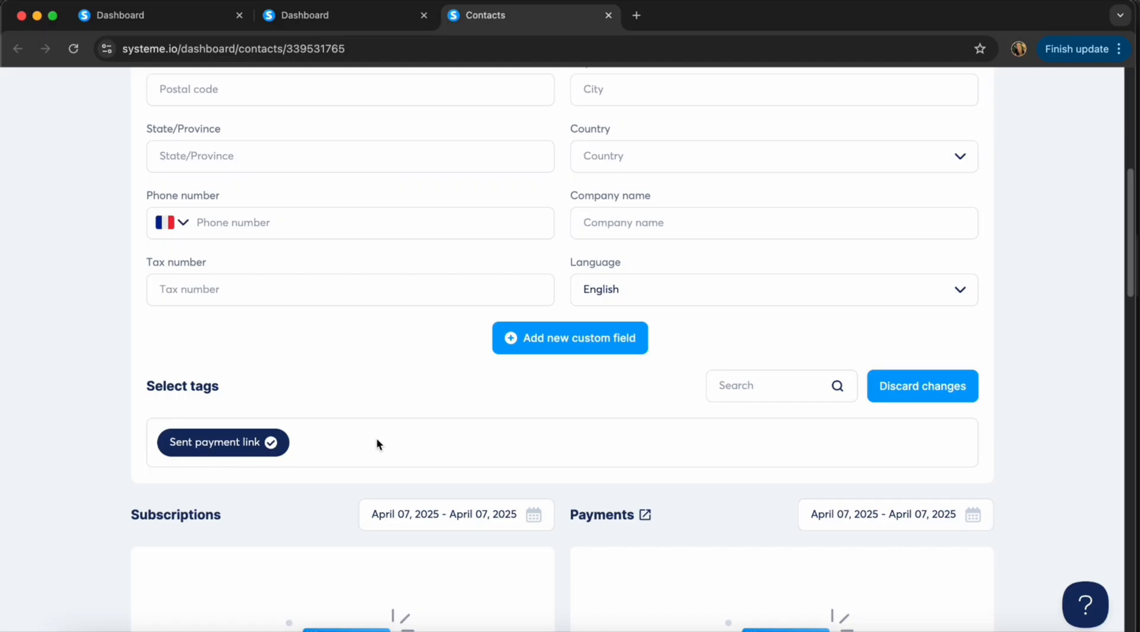
scroll(582, 423, up, 10)
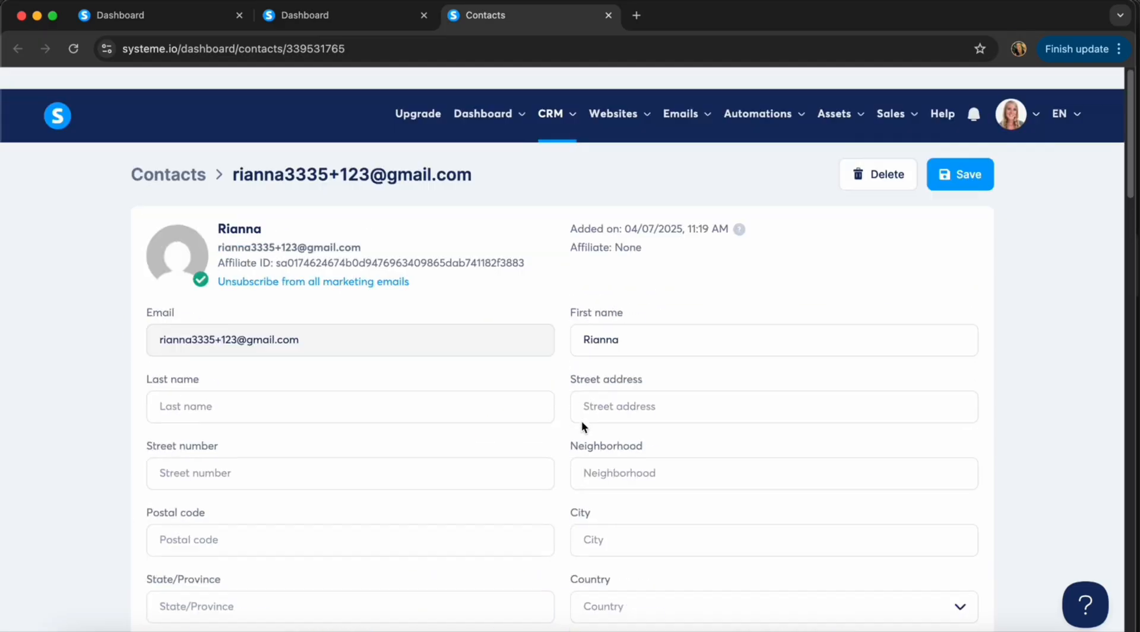
scroll(589, 458, down, 10)
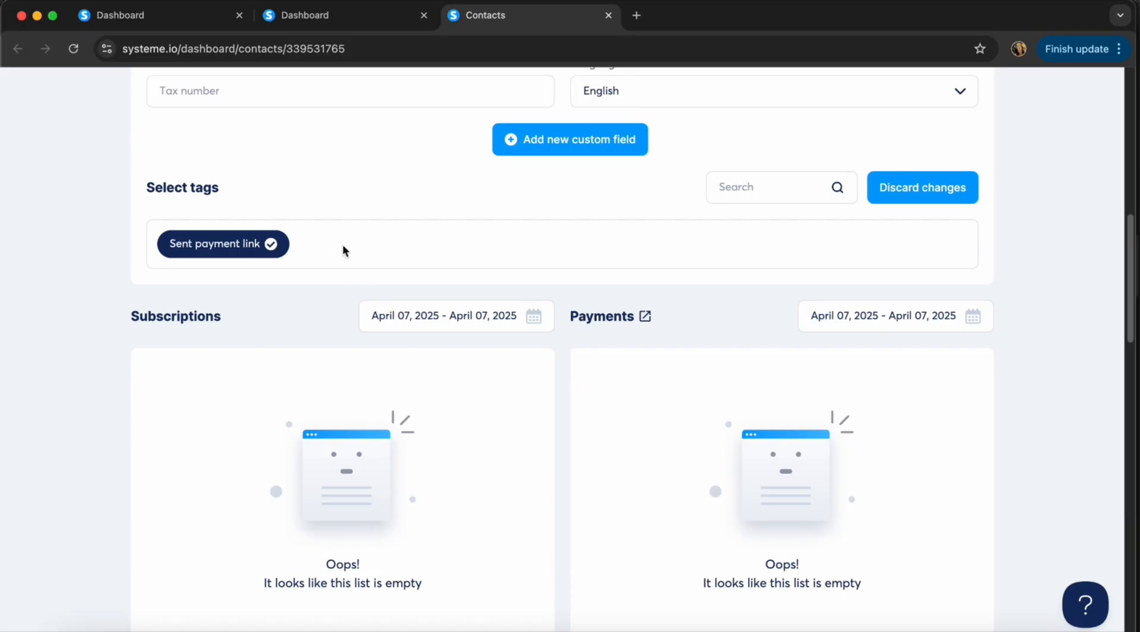
scroll(386, 251, up, 10)
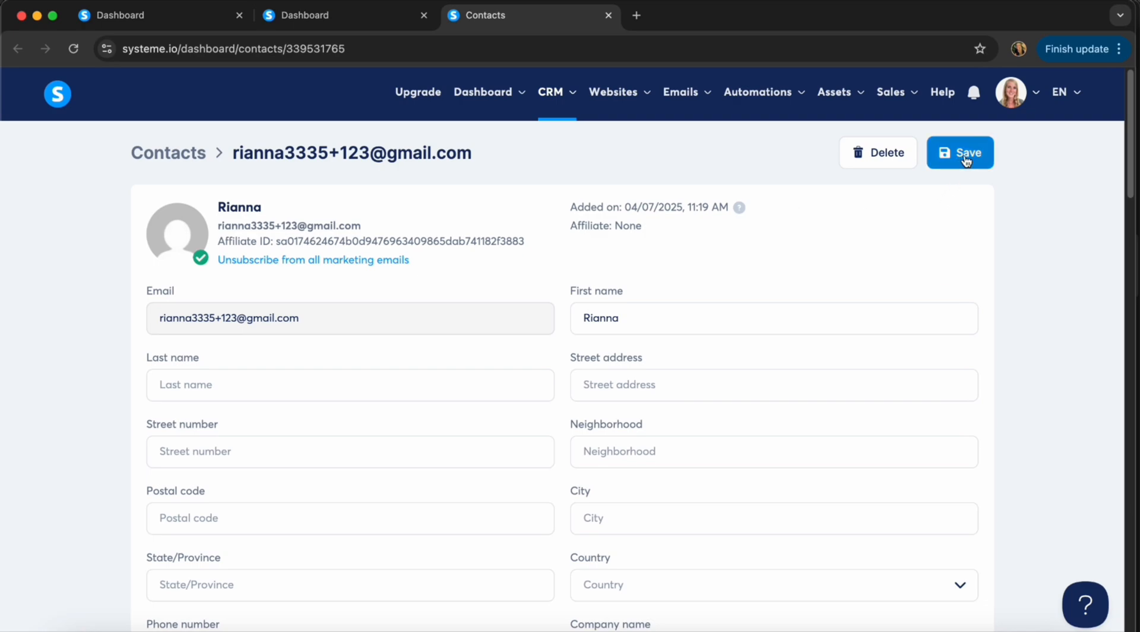
scroll(530, 468, down, 8)
scroll(506, 388, up, 10)
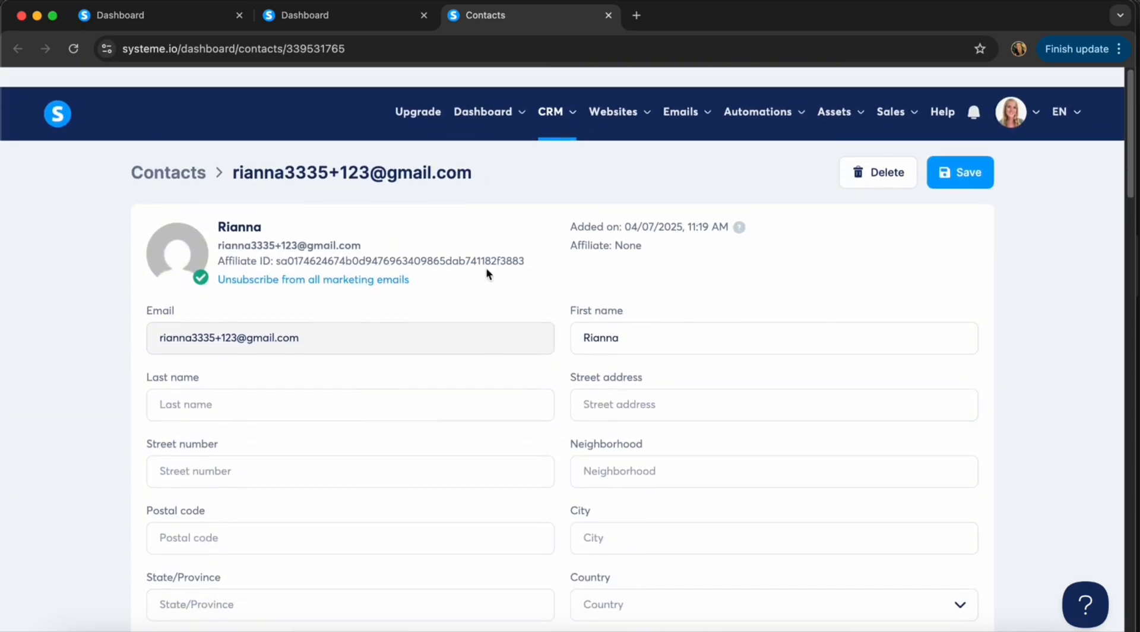
mouse_move(549, 95)
click(559, 186)
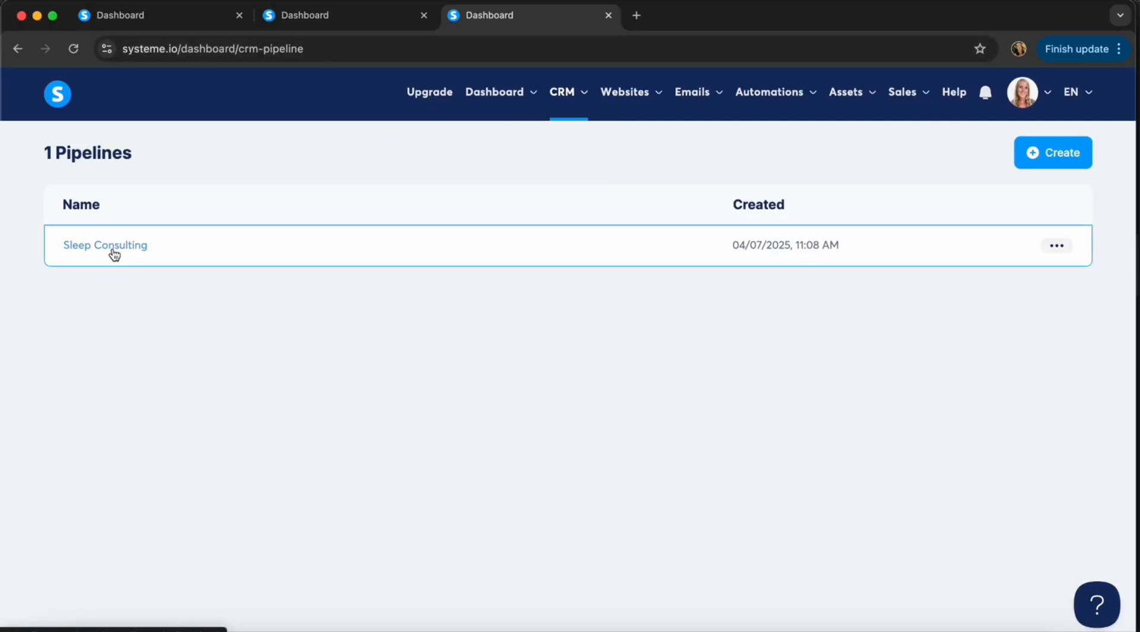
Open the Sleep Consulting board and review its stages, with the contact now in Payment received.
click(102, 246)
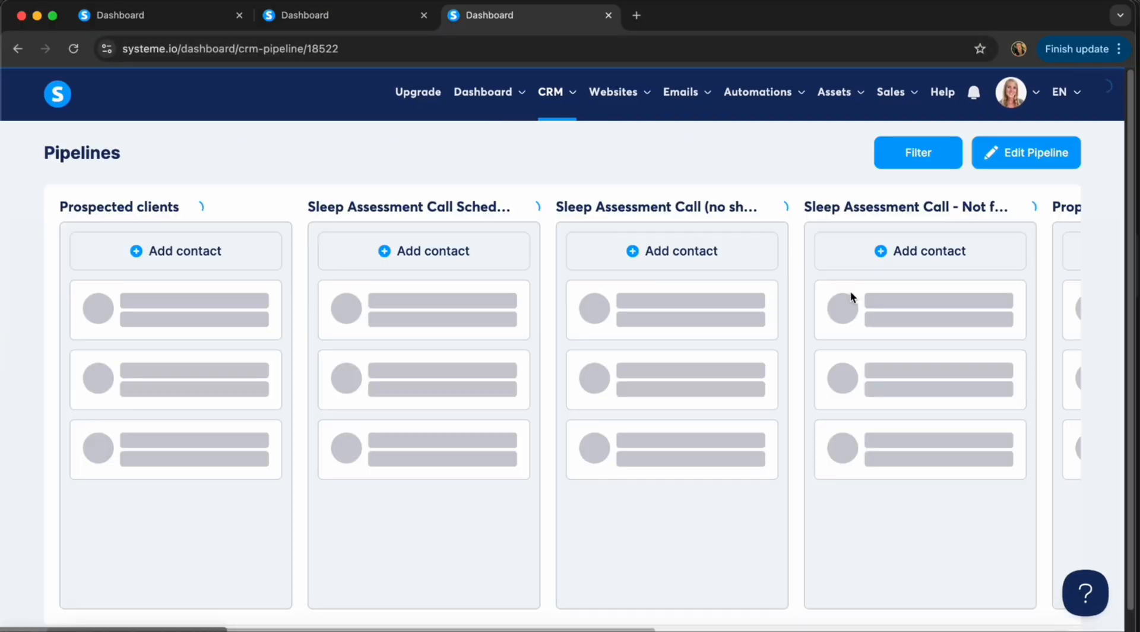
scroll(850, 291, right, 10)
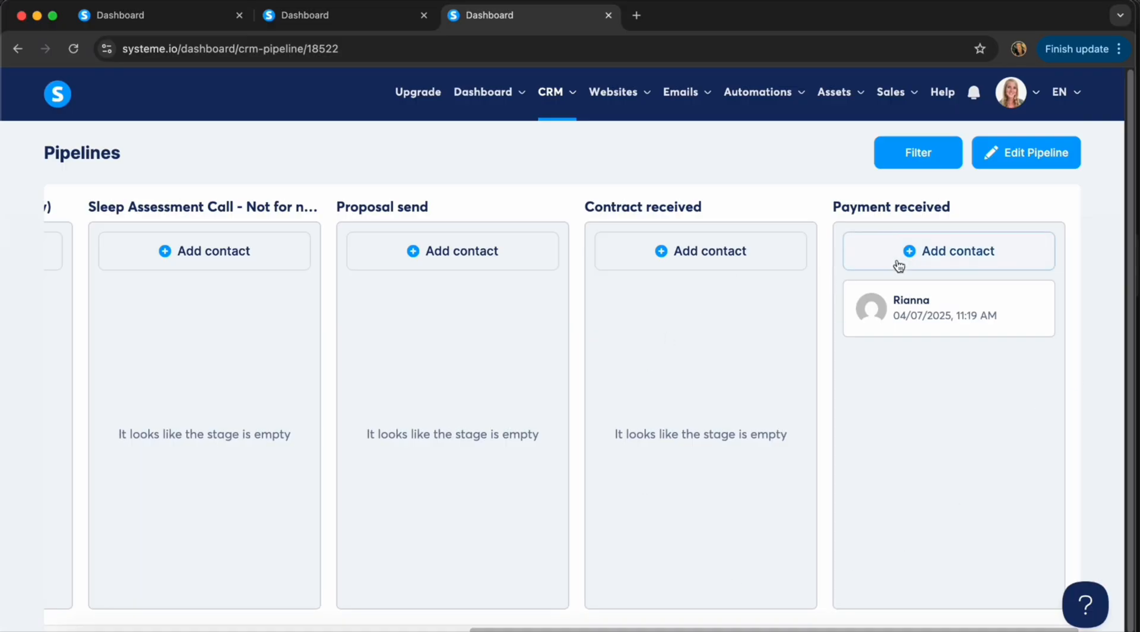
scroll(326, 346, left, 3)
scroll(325, 346, right, 3)
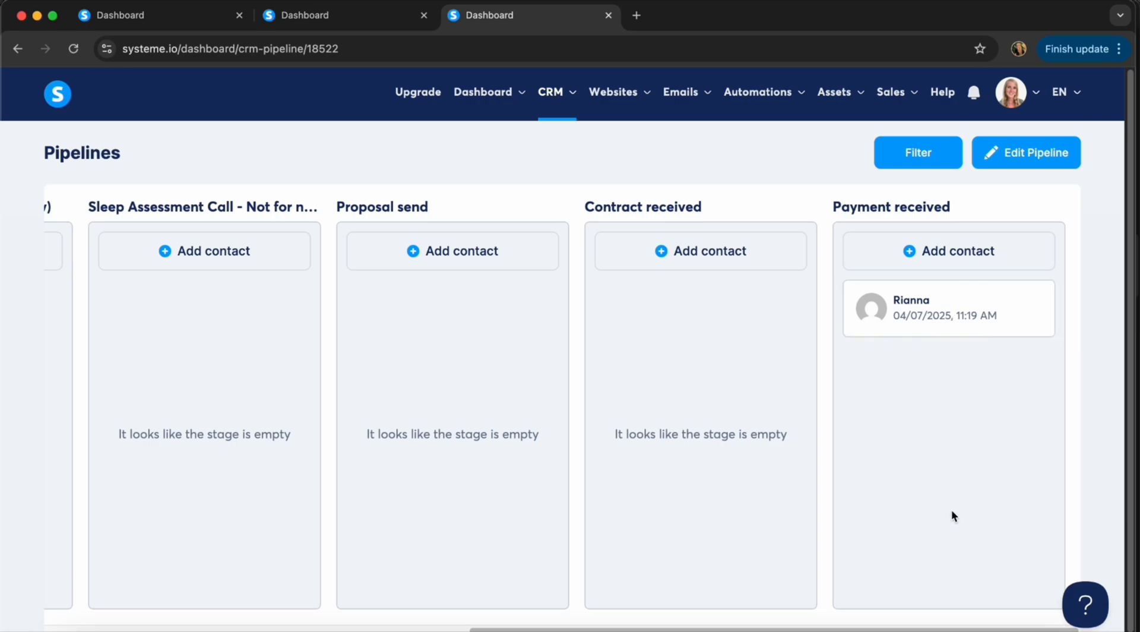
scroll(336, 414, left, 10)
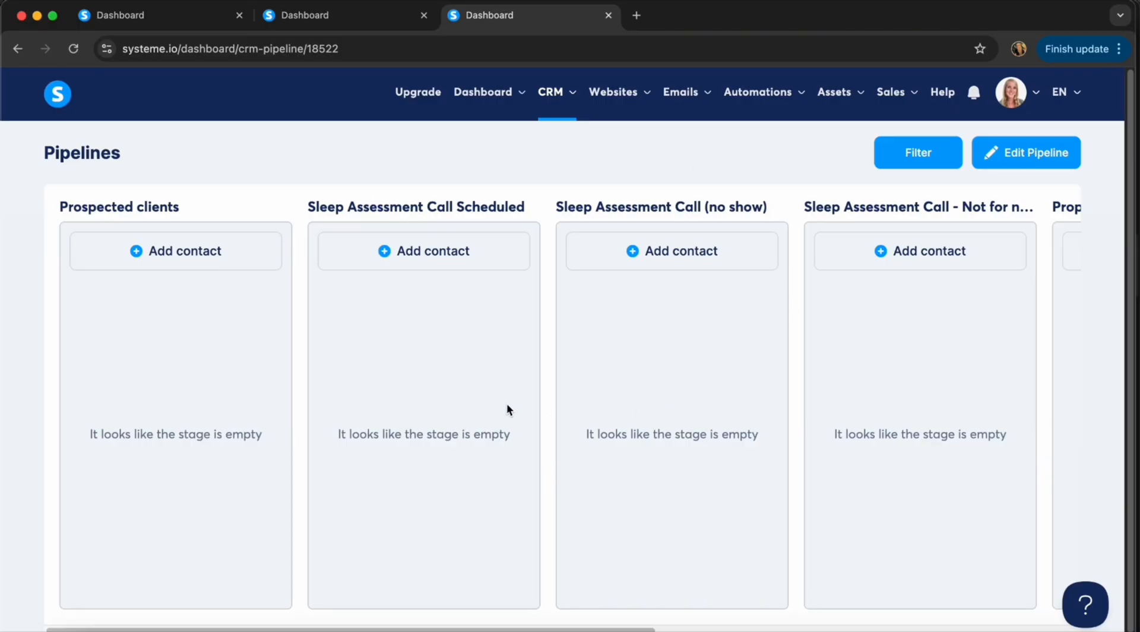
scroll(838, 469, right, 10)
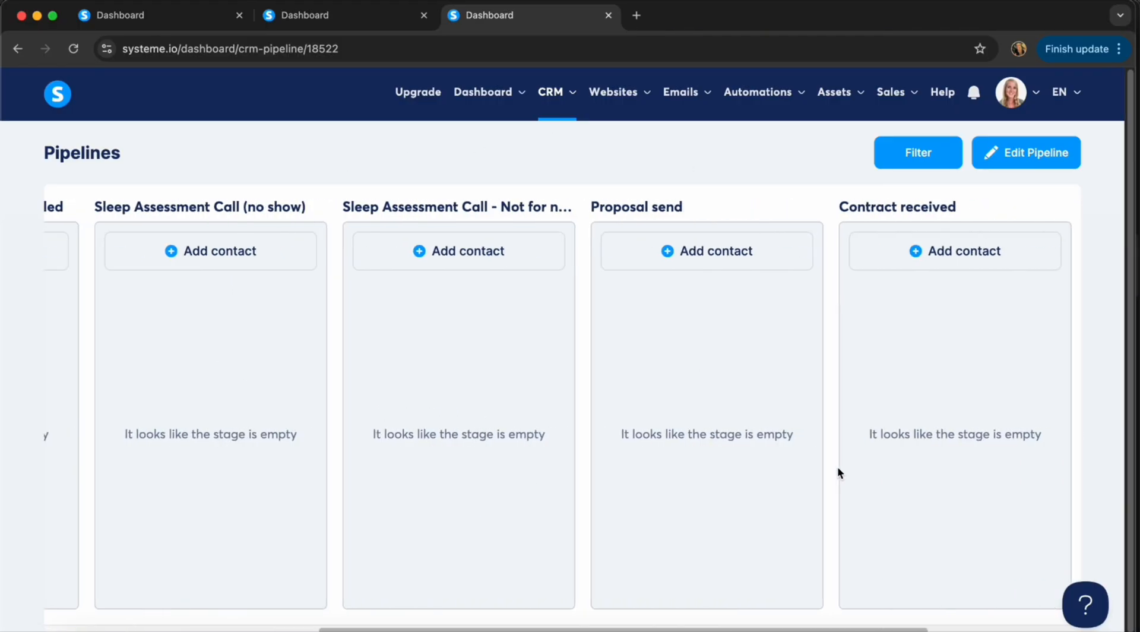
scroll(838, 471, left, 6)
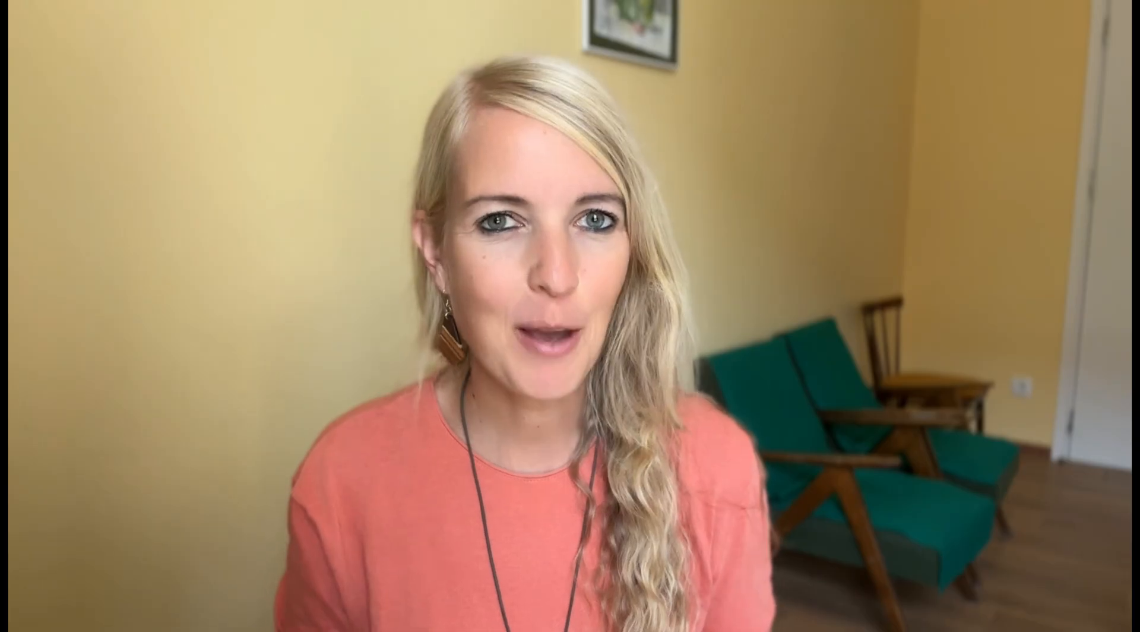